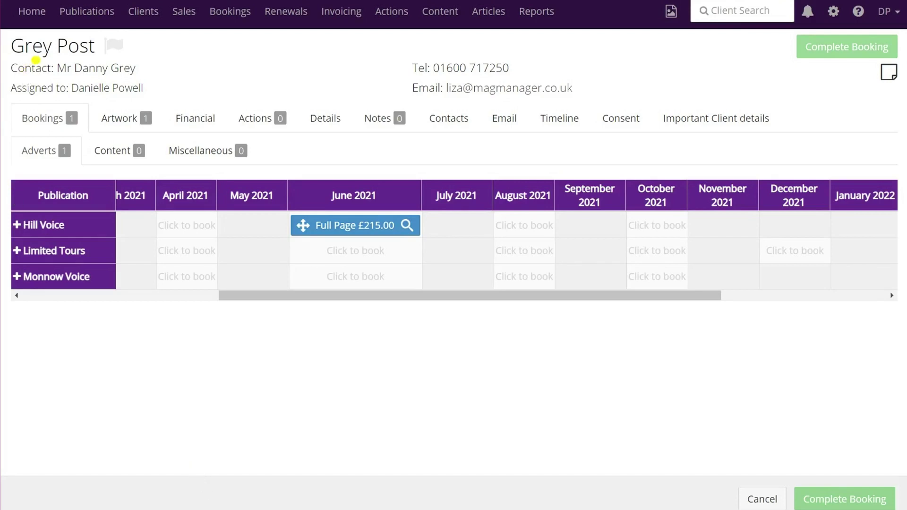
Show the Grey Post client's Contacts tab listing its two contacts.
click(461, 126)
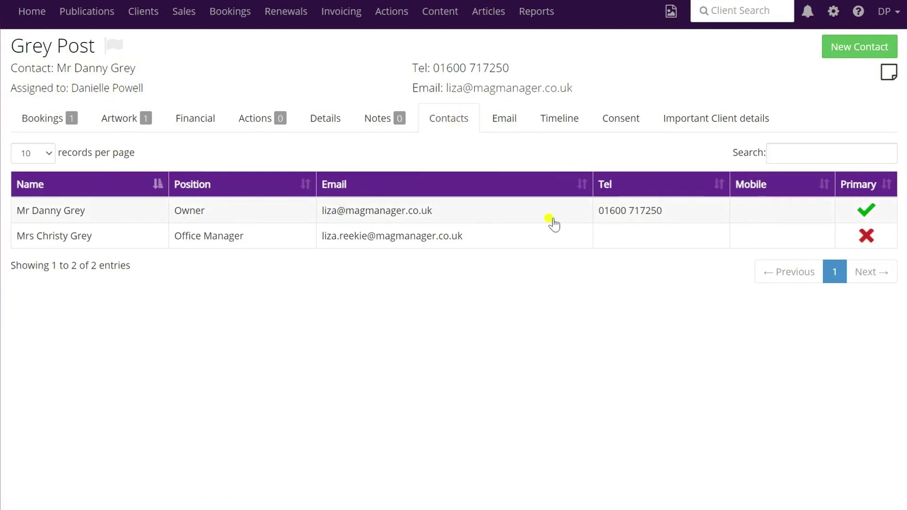
click(115, 236)
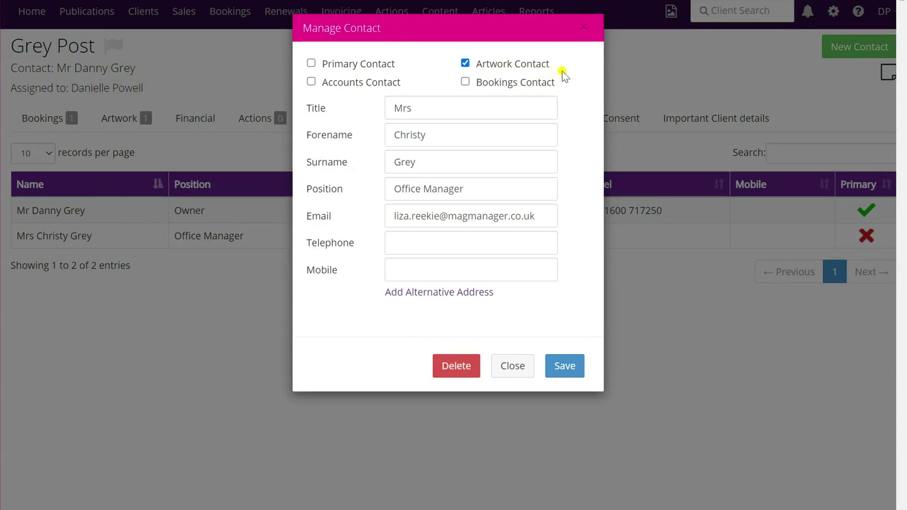
click(570, 366)
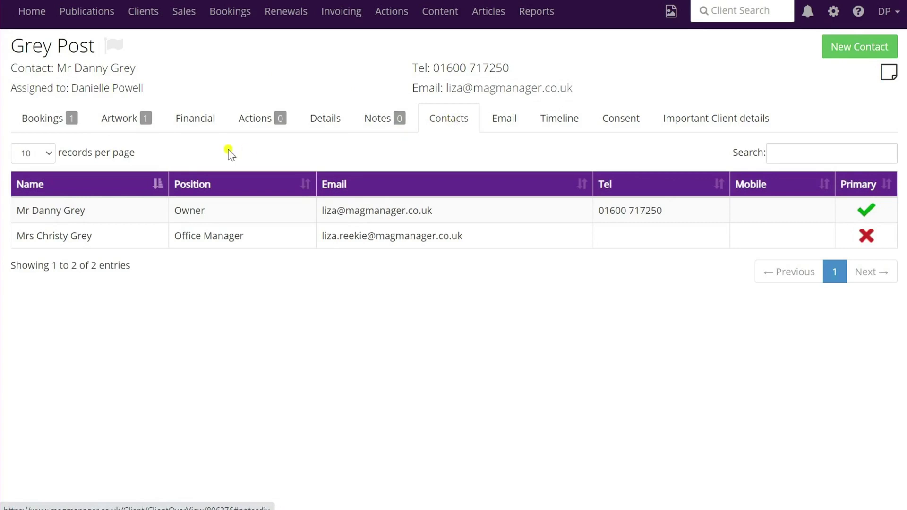
Review the client's advert and content artwork, then open the Hill Voice Full Page advert.
click(126, 122)
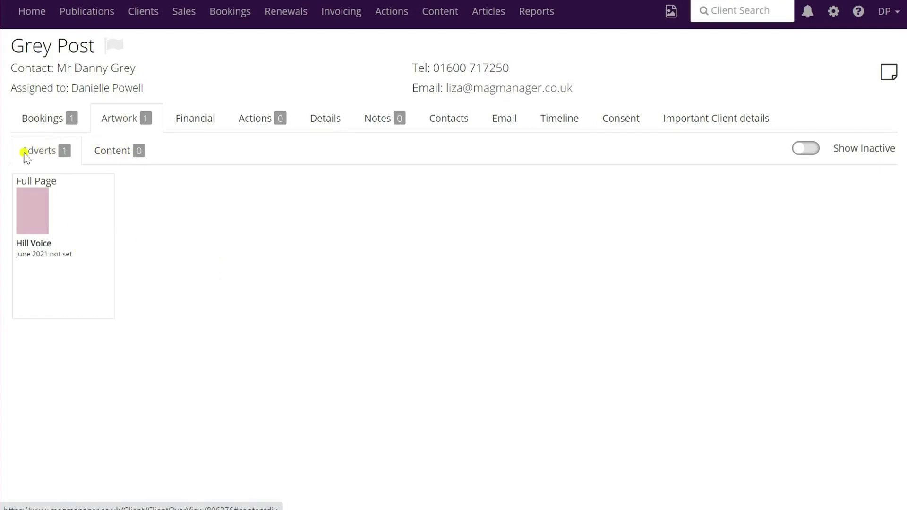
click(115, 152)
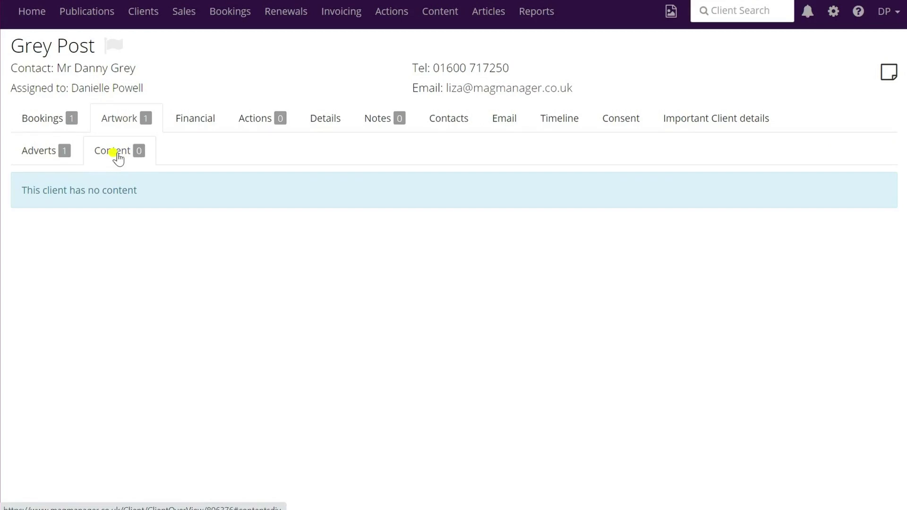
click(39, 152)
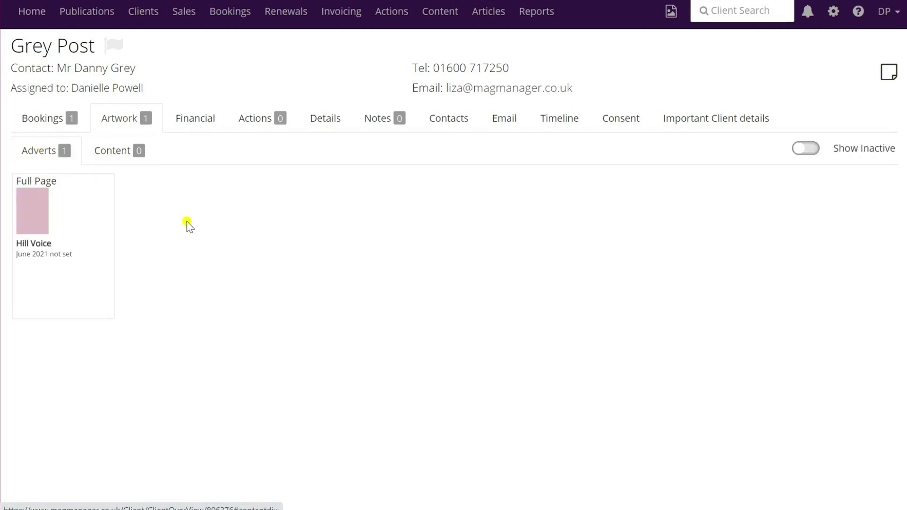
click(36, 211)
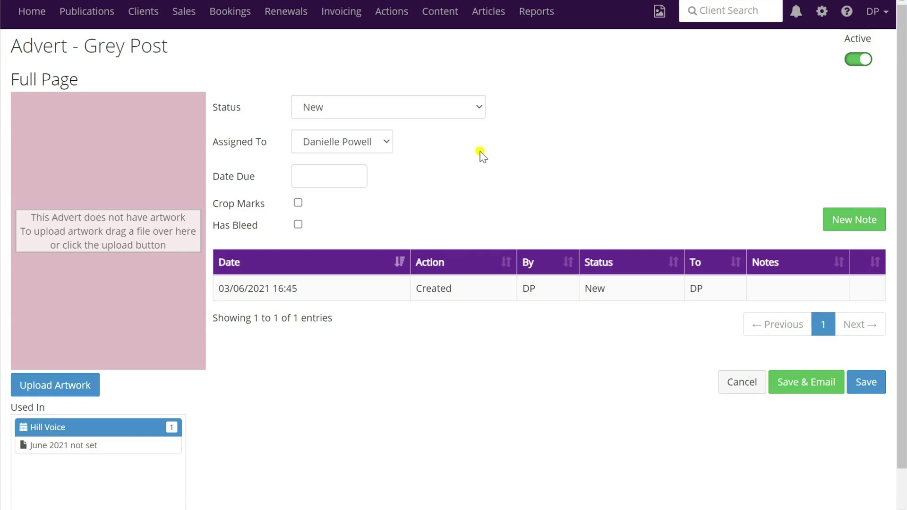
Set status to Awaiting Customer Artwork and keep the client contact as assignee.
click(479, 109)
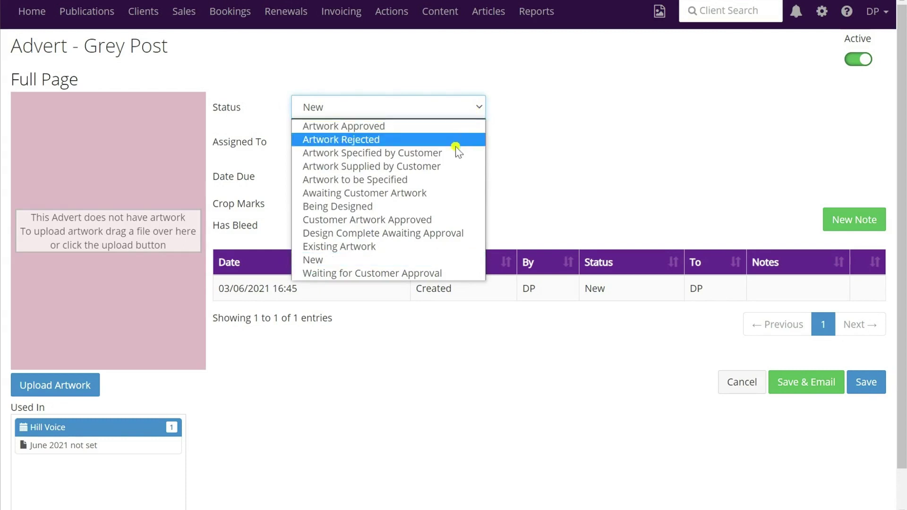
click(429, 193)
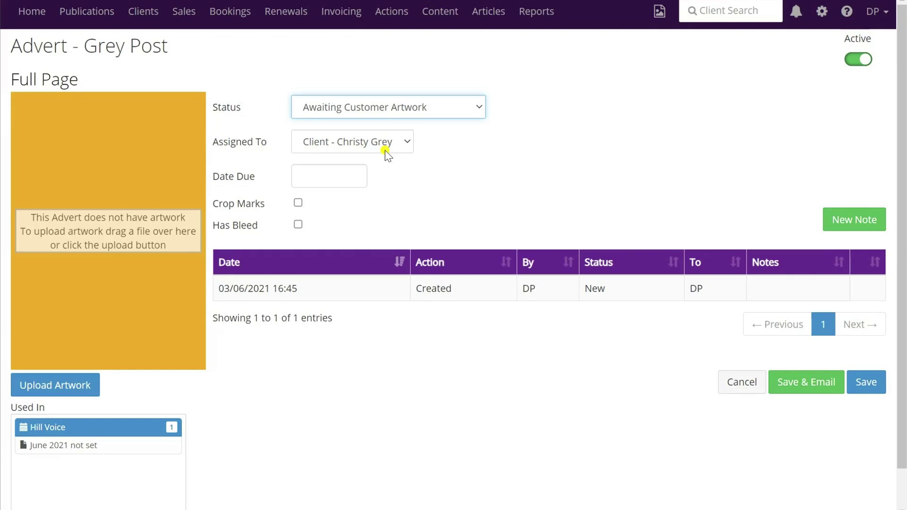
click(408, 144)
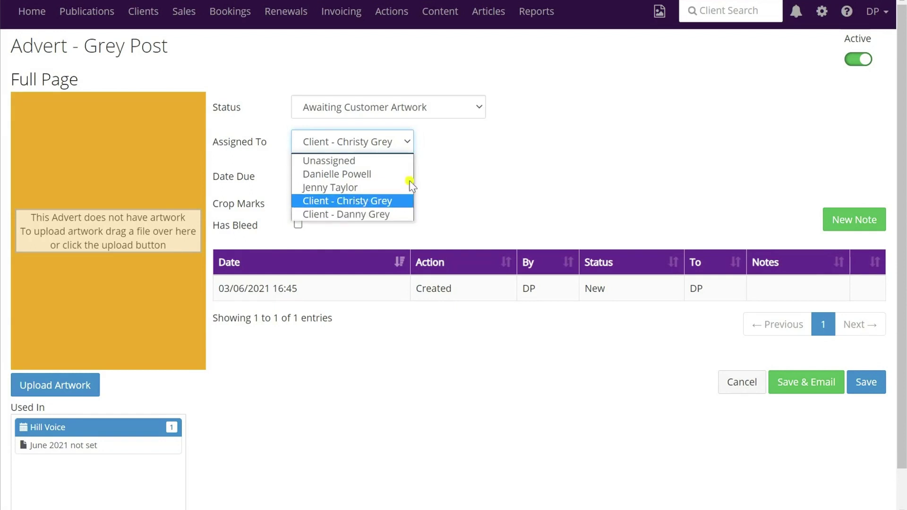
click(407, 141)
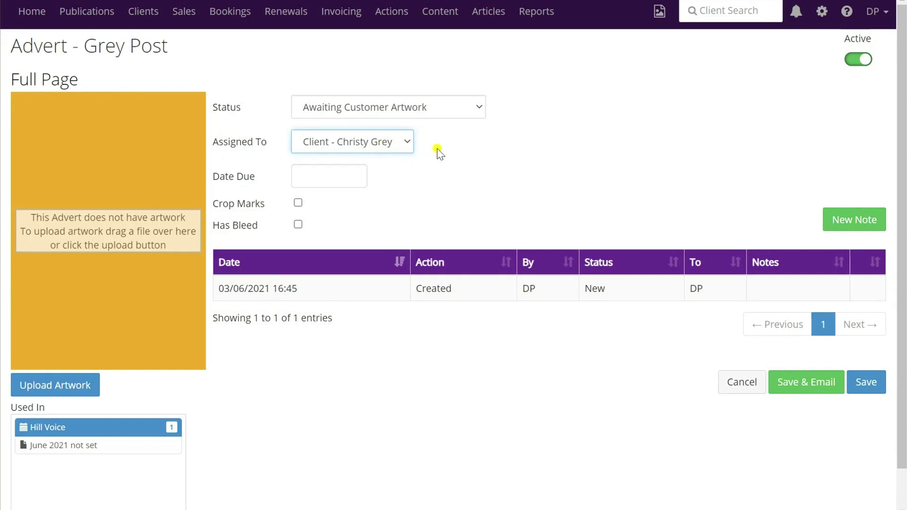
Set the advert's due date to 11 June 2021 and start a new note.
click(324, 177)
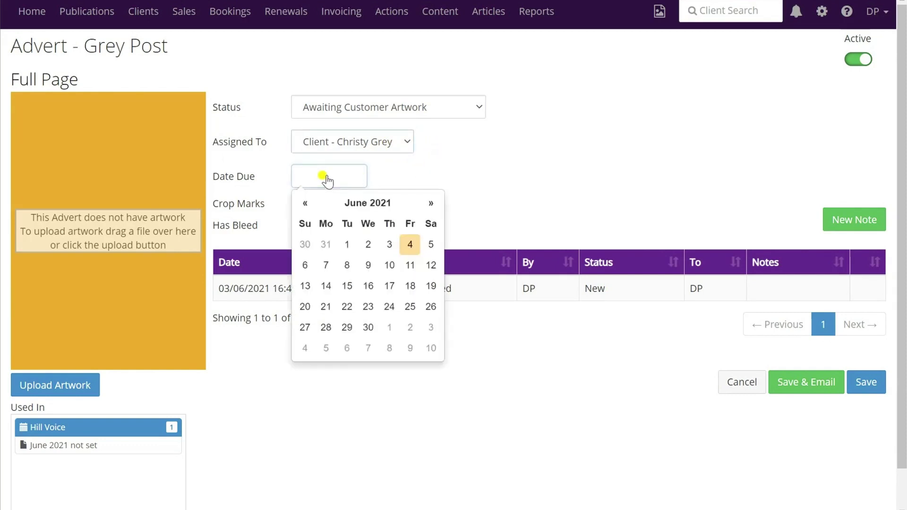
click(411, 265)
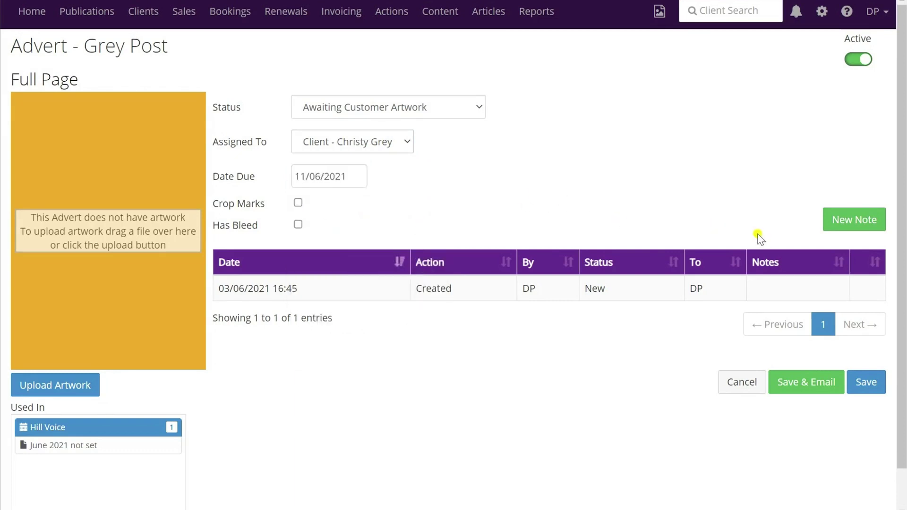
click(851, 225)
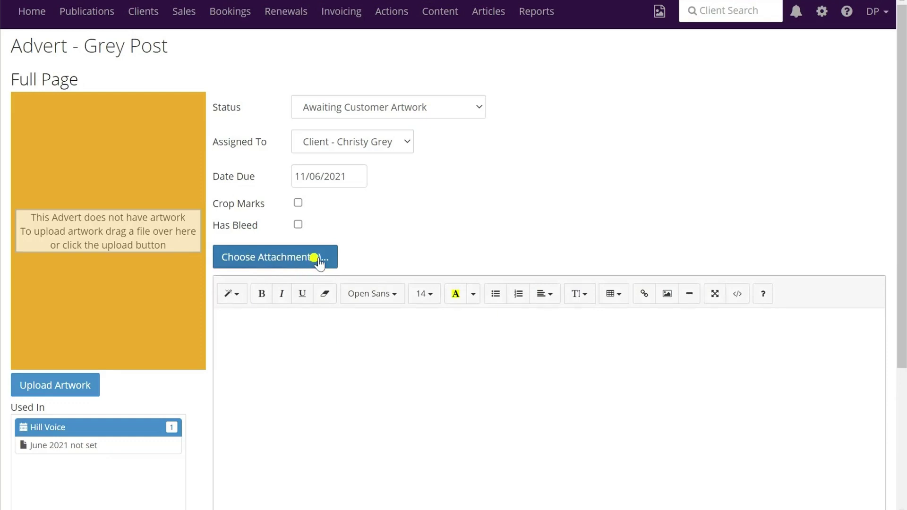
Save the advert and preview the 'Please Supply or Specify your Artwork' email.
scroll(723, 227, down, 4)
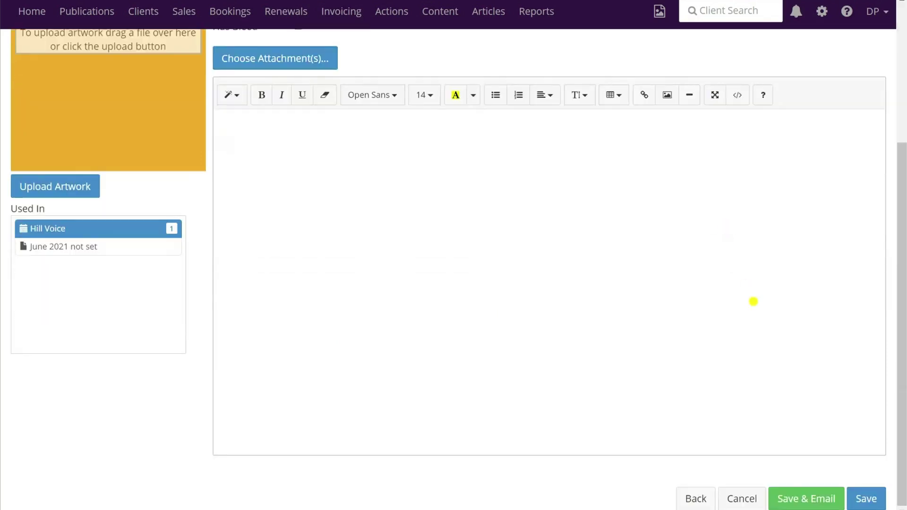
click(817, 500)
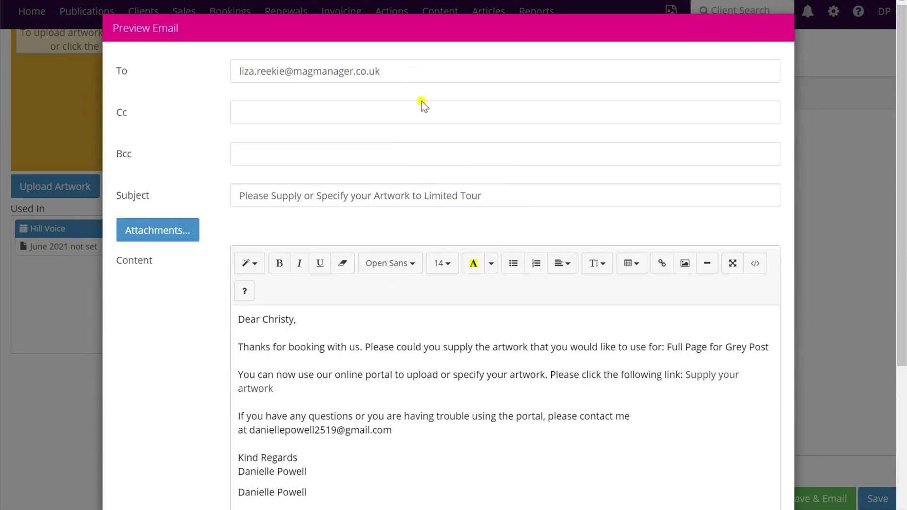
Send the artwork request email from the preview to the client contact.
scroll(442, 141, down, 5)
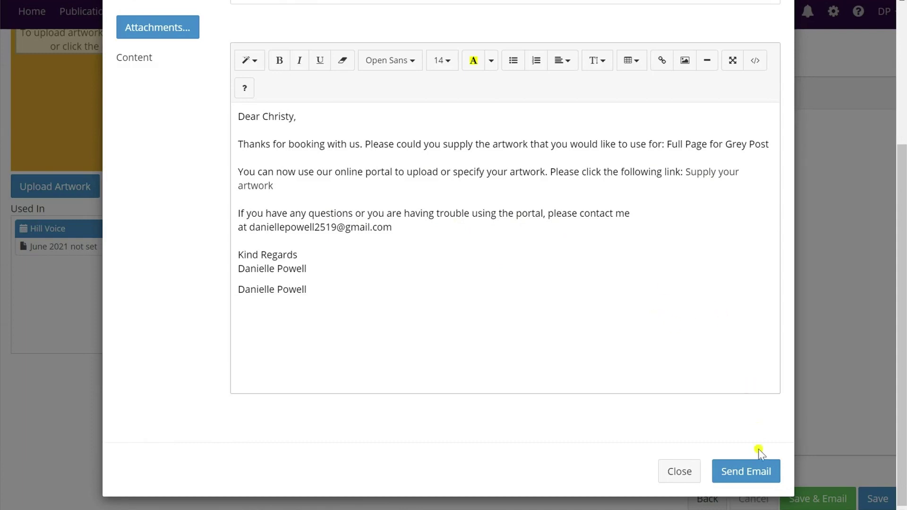
click(759, 478)
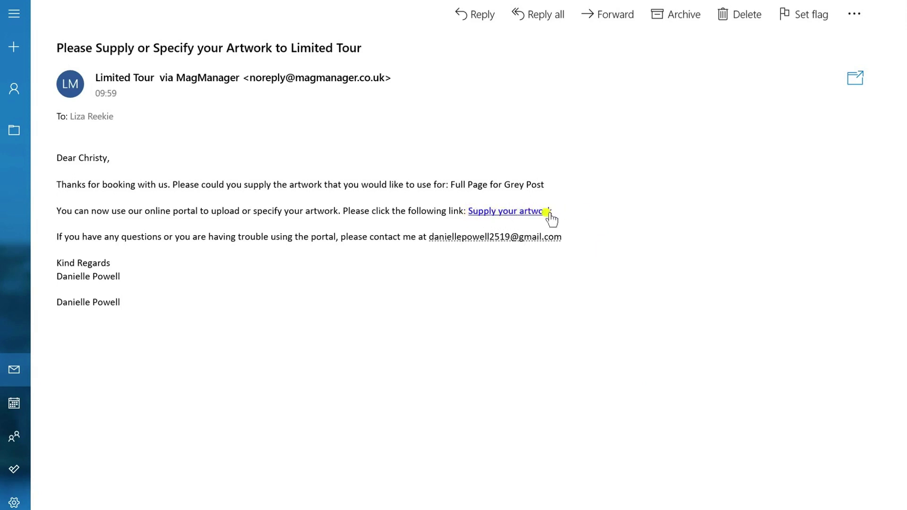
Follow the 'Supply your artwork' link and start uploading artwork for the Full Page advert.
click(510, 212)
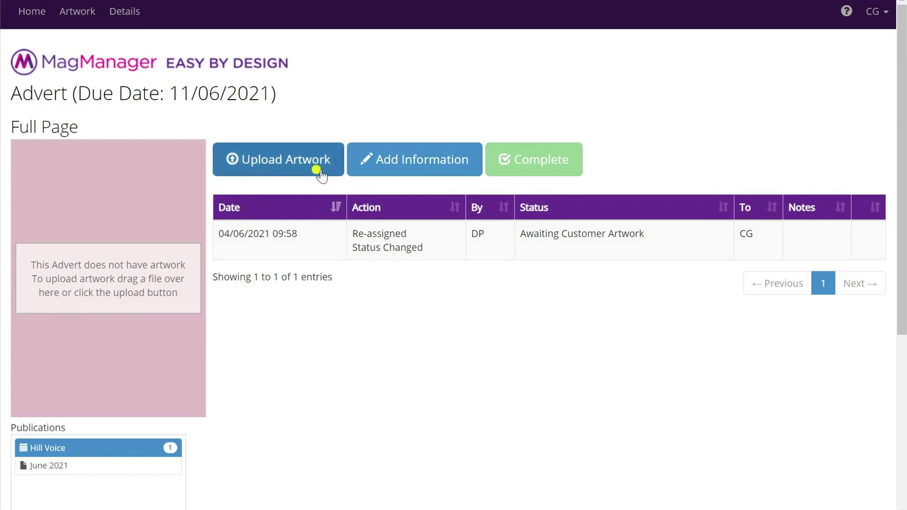
click(270, 161)
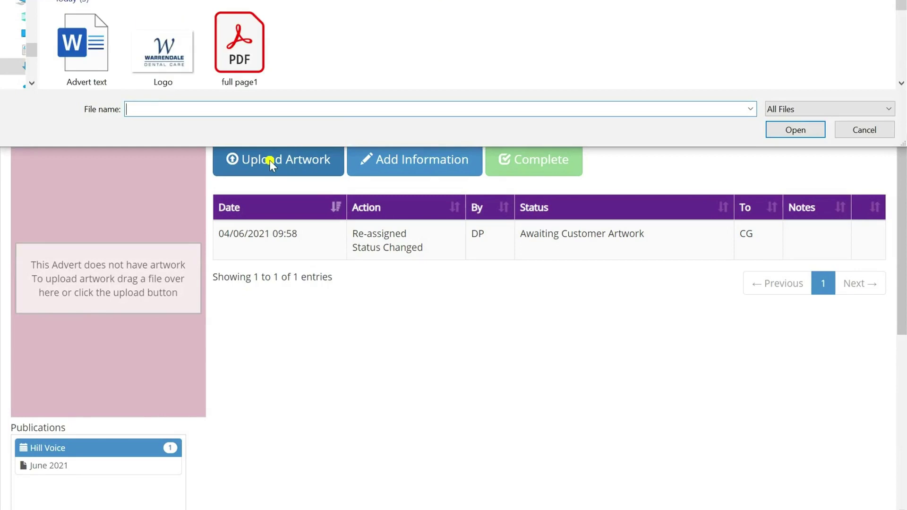
Upload the 'full page1' PDF as the advert's artwork.
click(251, 47)
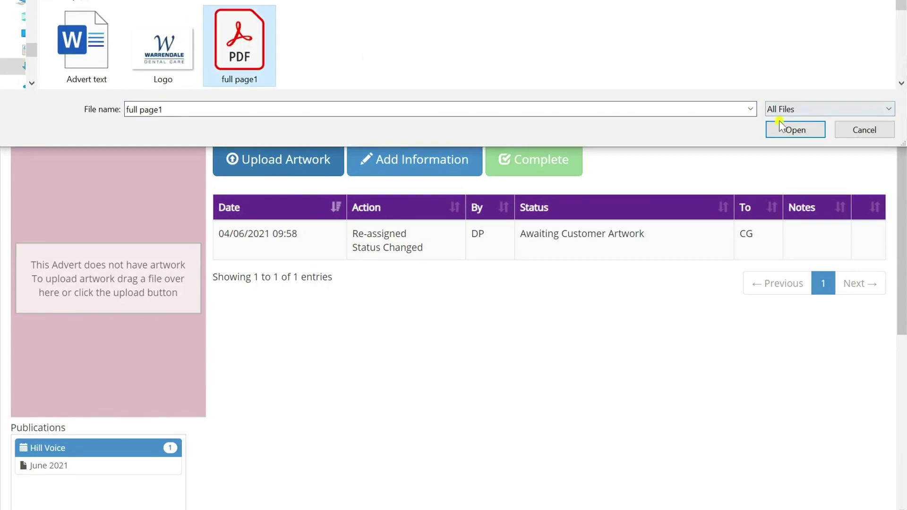
click(790, 132)
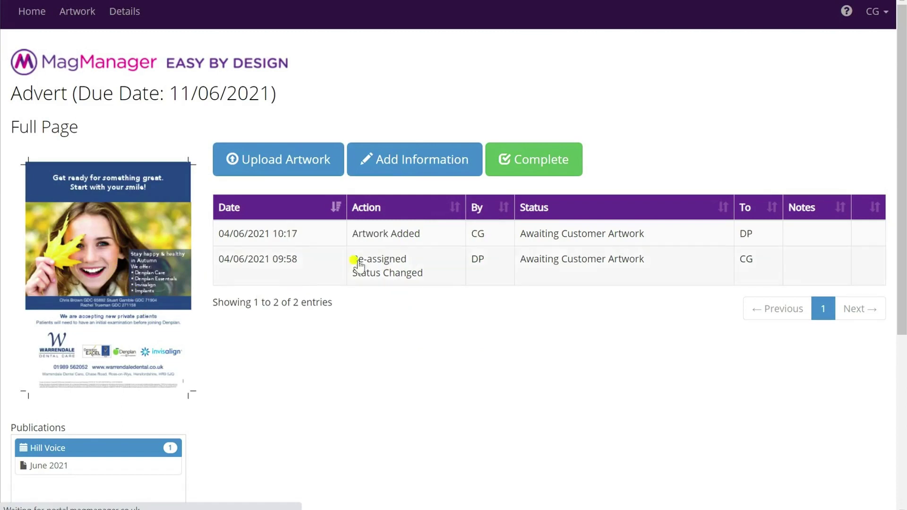
Mark the full-page advert's artwork submission as Complete.
click(548, 164)
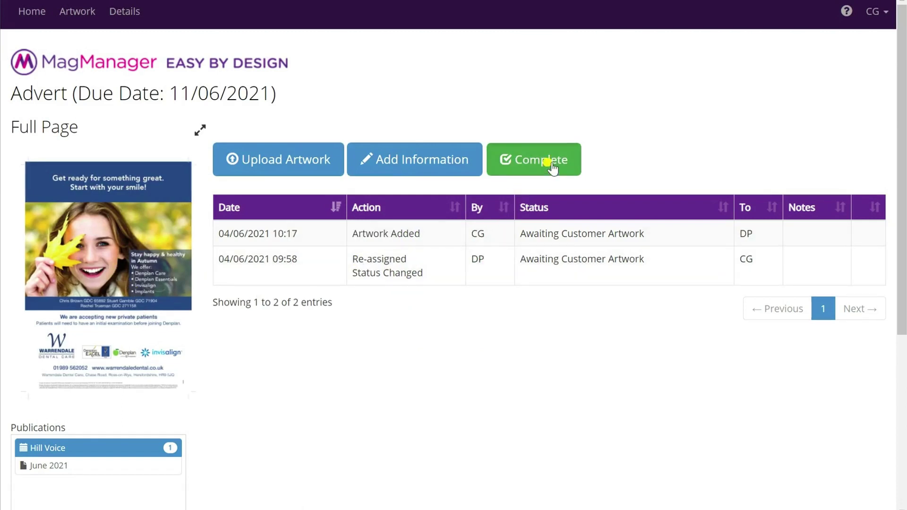
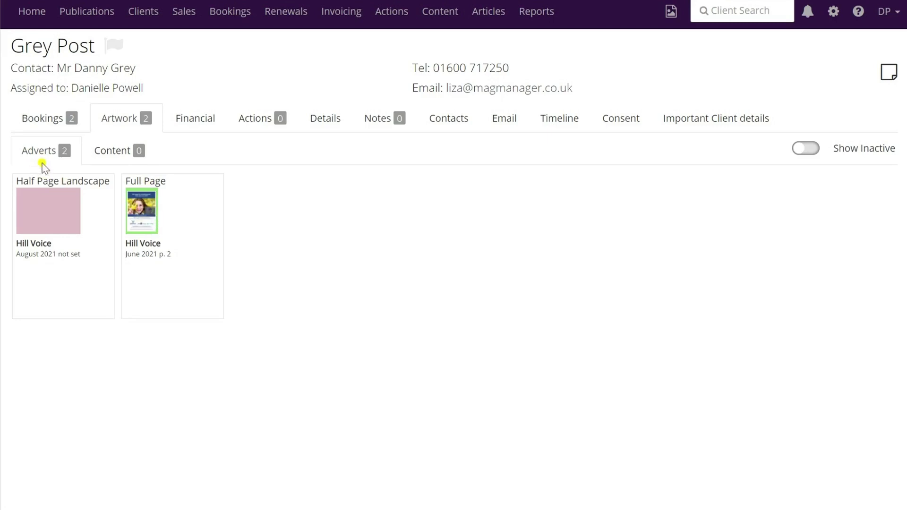
Review Grey Post's Full Page advert at Artwork Supplied by Customer and save it.
click(144, 215)
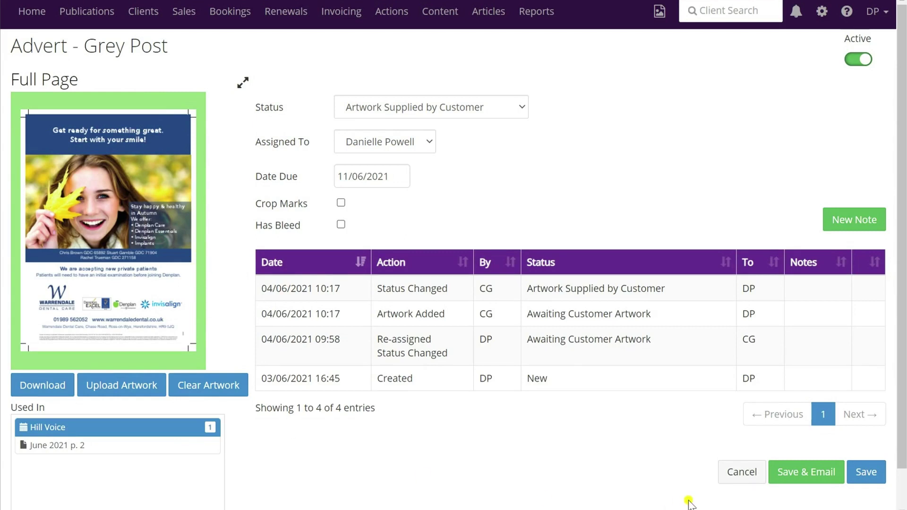
click(869, 475)
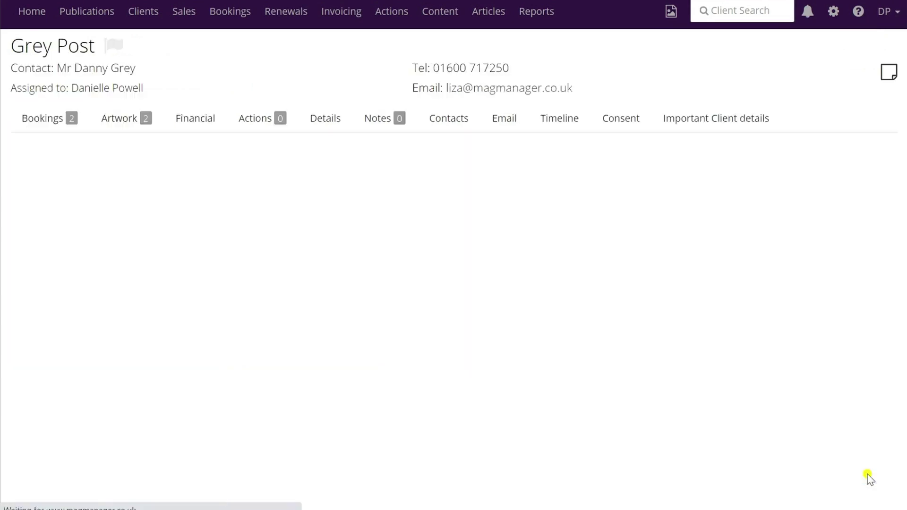
Open the June 2021 Full Page booking's page plan with artwork shown and section shading hidden.
click(28, 120)
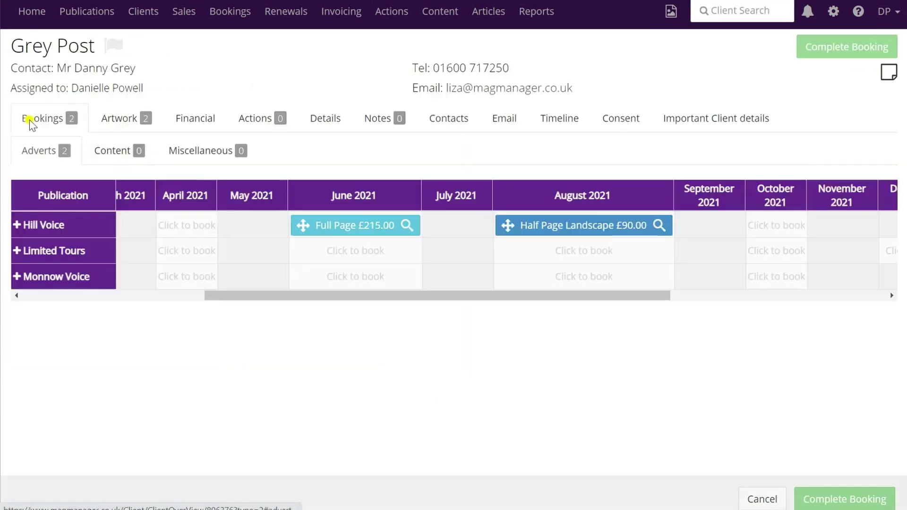
click(410, 226)
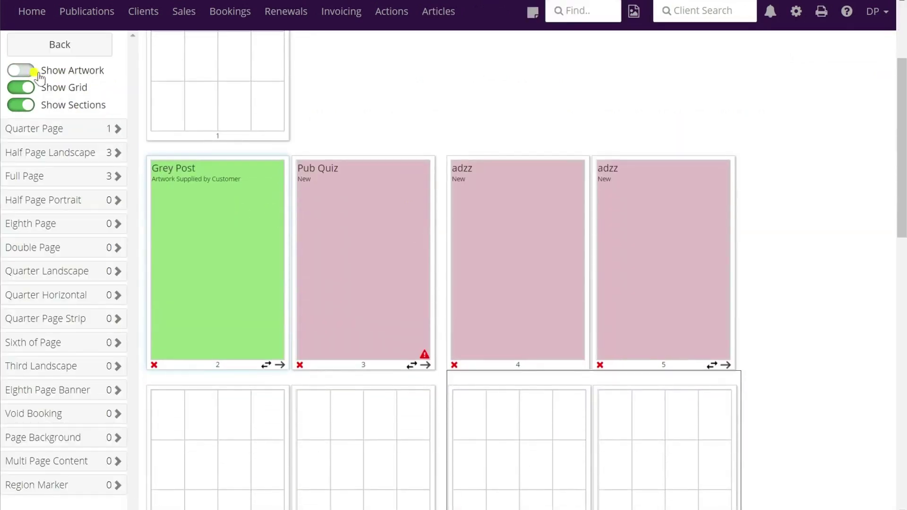
click(18, 72)
click(21, 105)
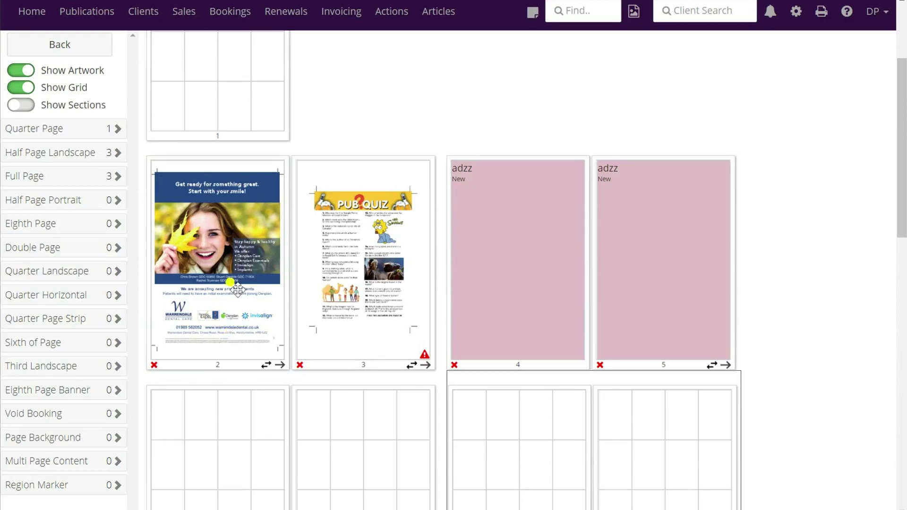
Move the Full Page artwork off page 2 into the unplaced Full Page list, then hide artwork previews.
drag(233, 265, 61, 235)
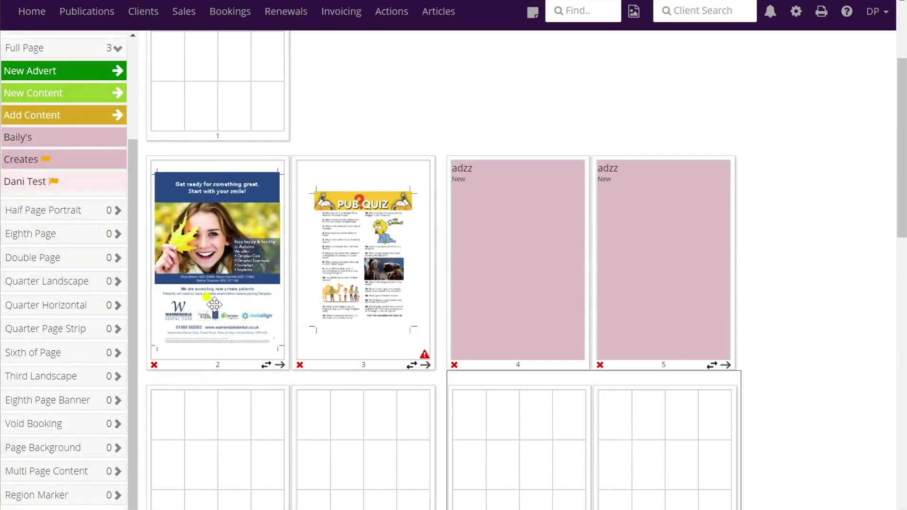
drag(189, 312, 75, 156)
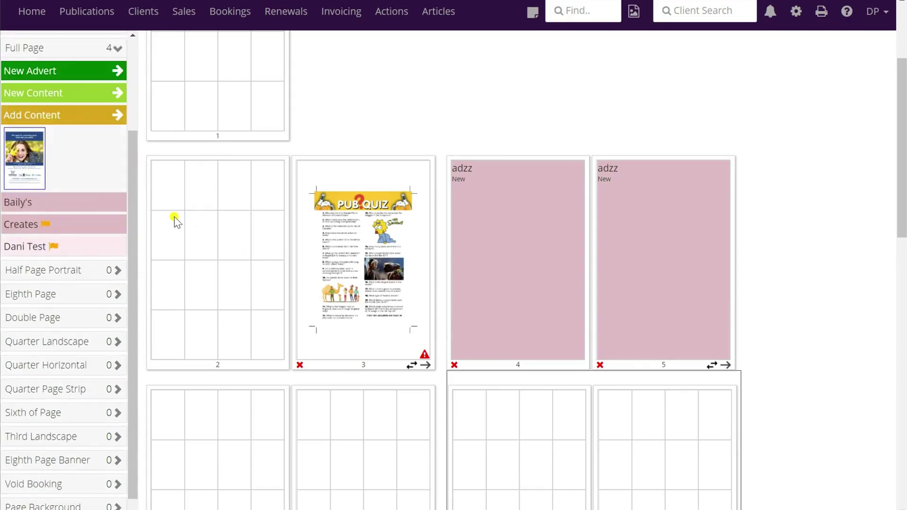
scroll(45, 151, up, 3)
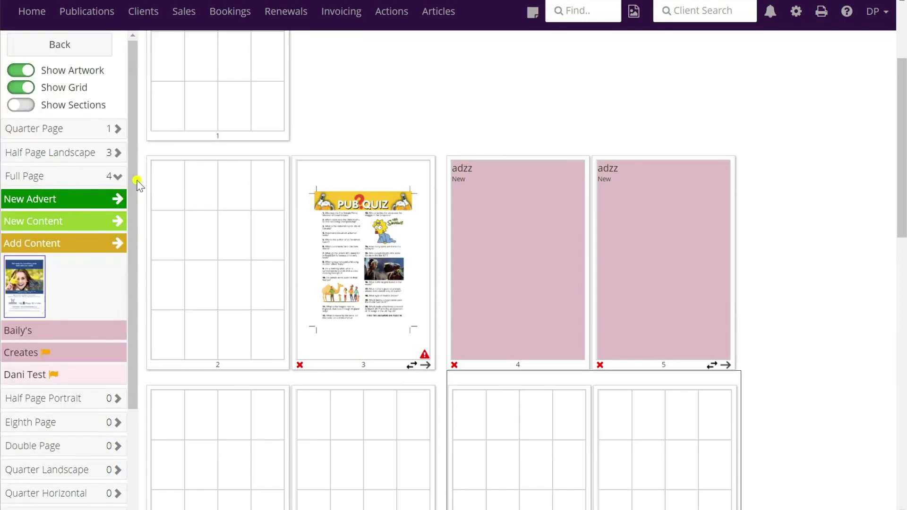
click(116, 178)
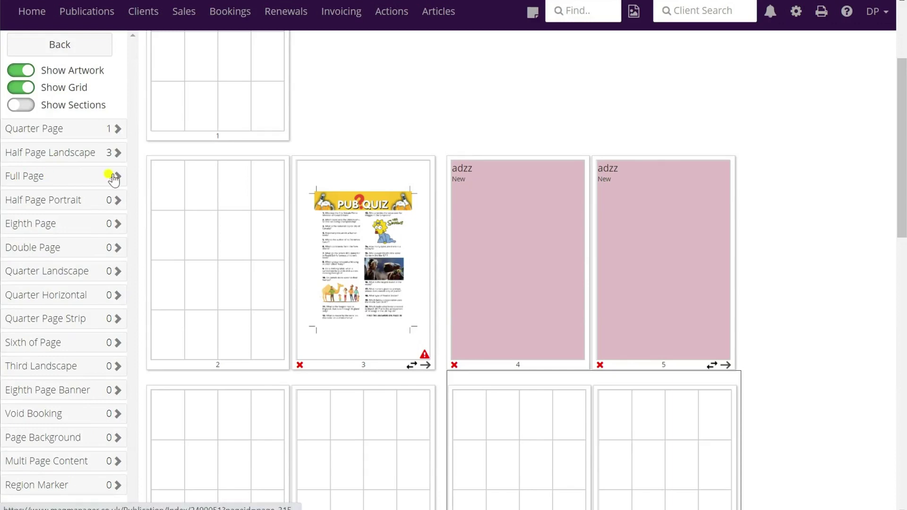
click(119, 176)
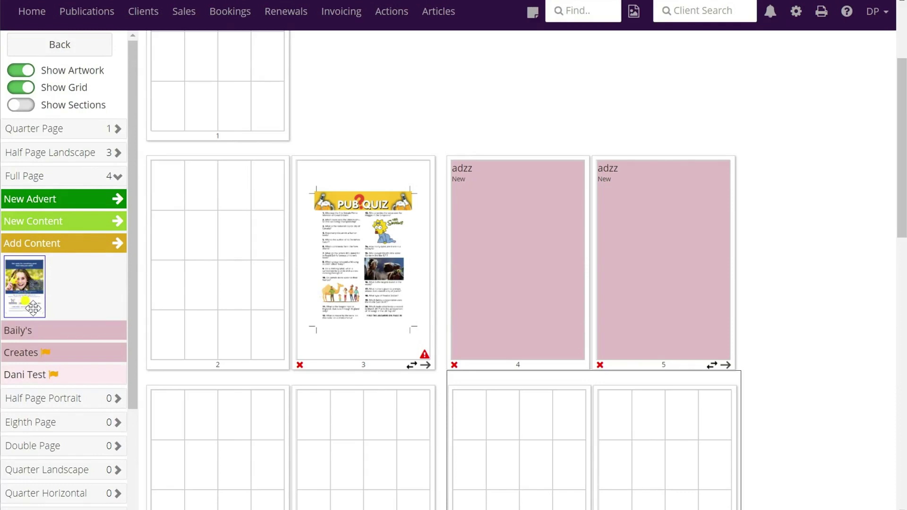
click(23, 71)
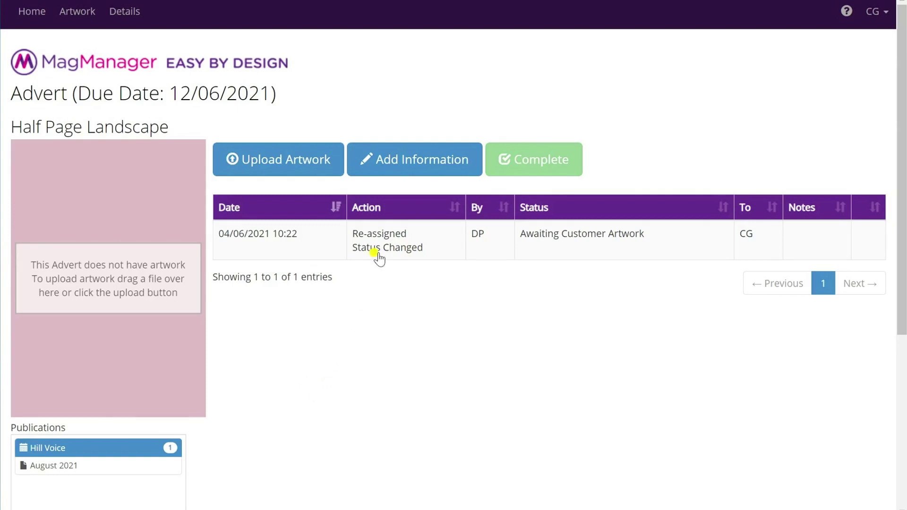
Add the note 'Details for our new advert' with Advert text.docx and Logo.jpg attached, then mark it complete.
click(420, 164)
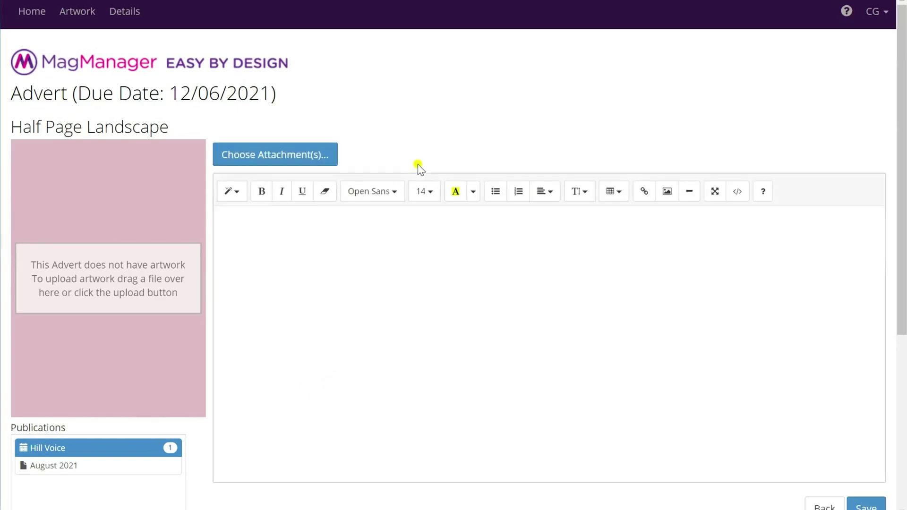
click(287, 158)
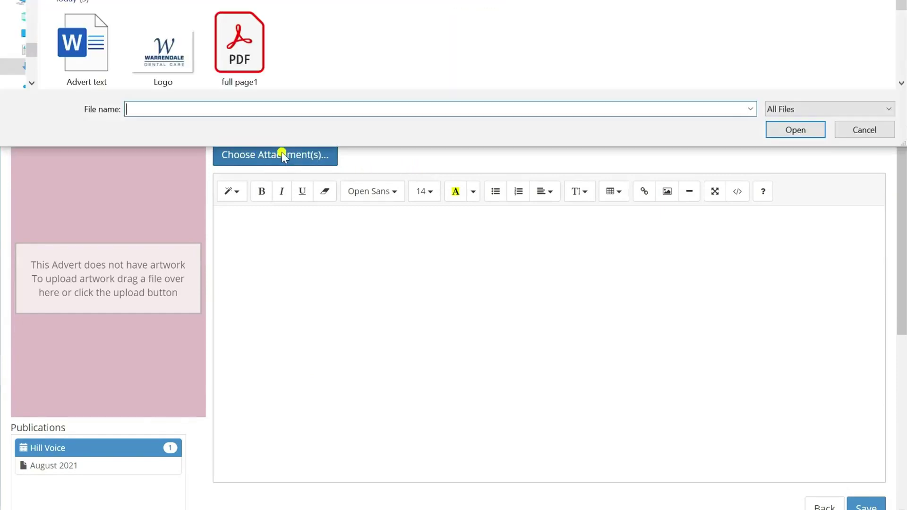
click(78, 48)
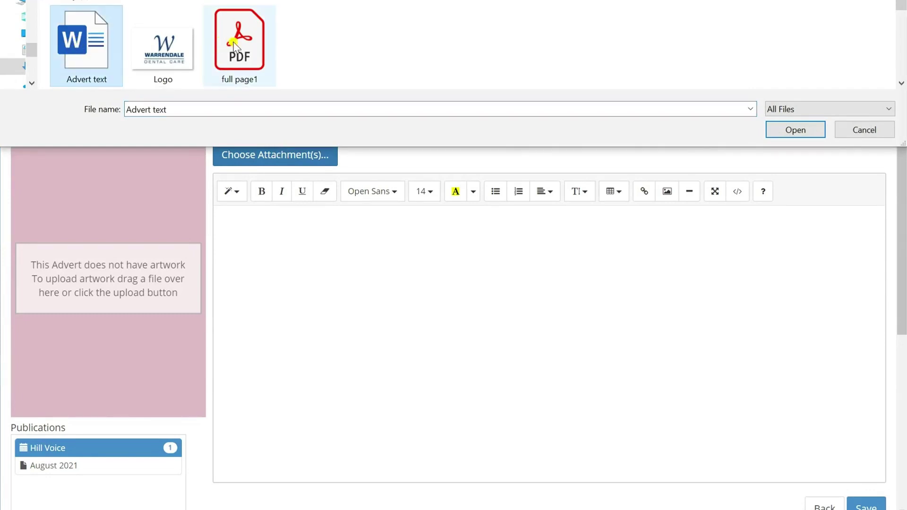
ctrl+click(161, 52)
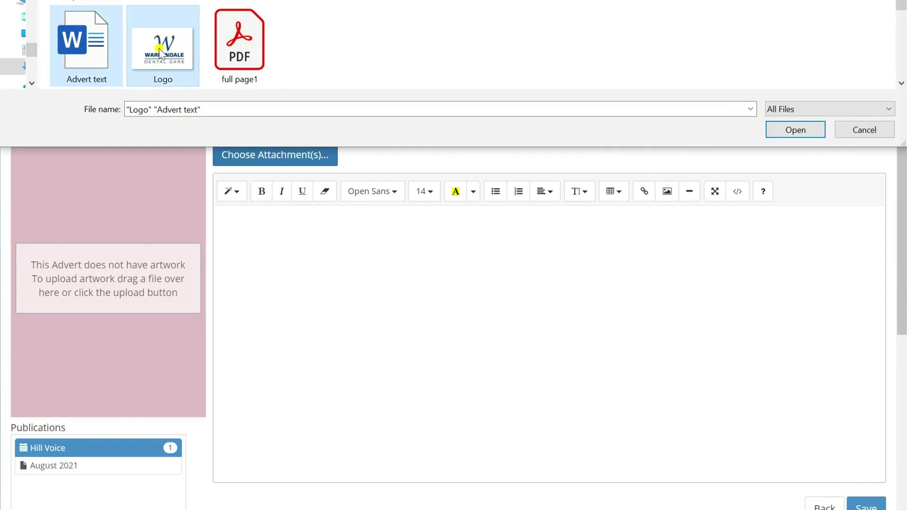
click(795, 129)
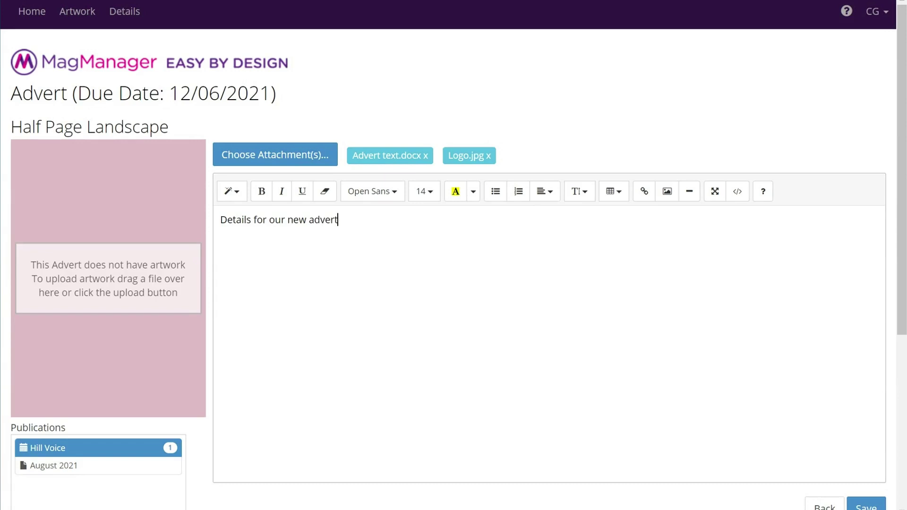
click(866, 506)
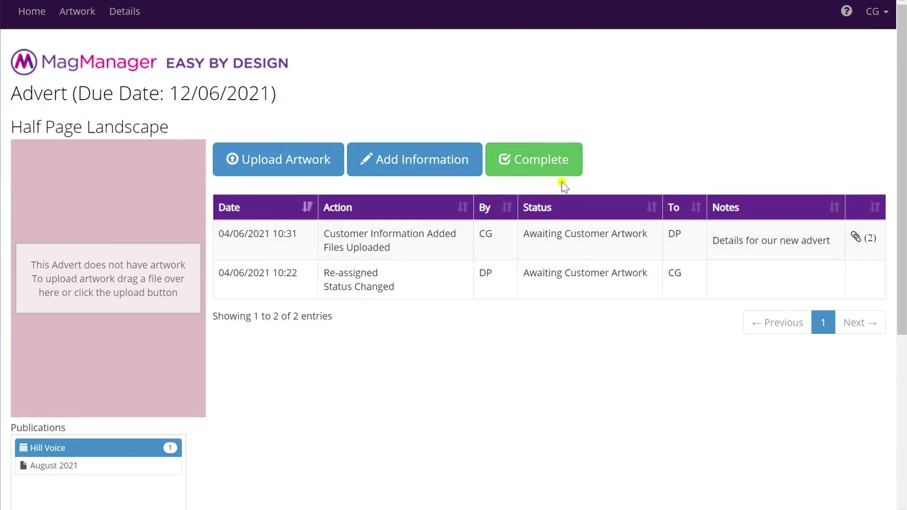
click(556, 165)
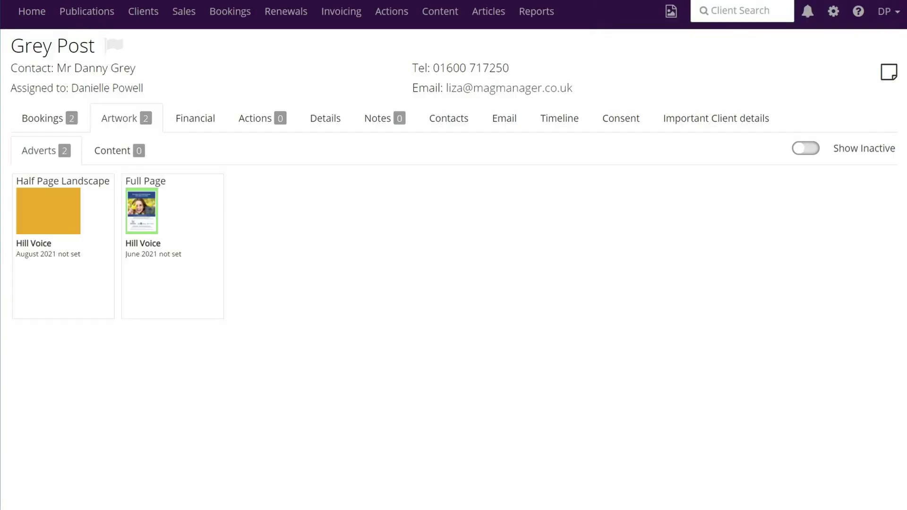
Check the Half Page Landscape advert's customer note and its Advert text.docx attachment, cancelling the download.
click(53, 208)
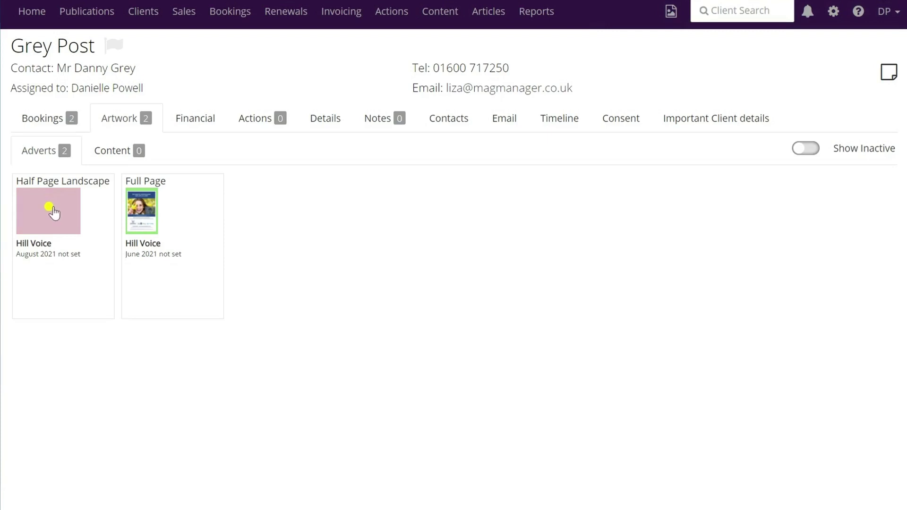
click(52, 209)
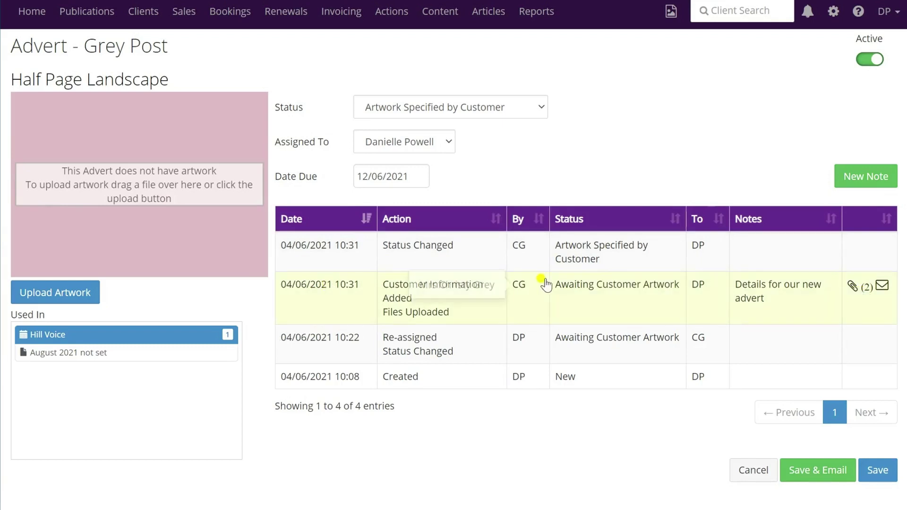
click(866, 289)
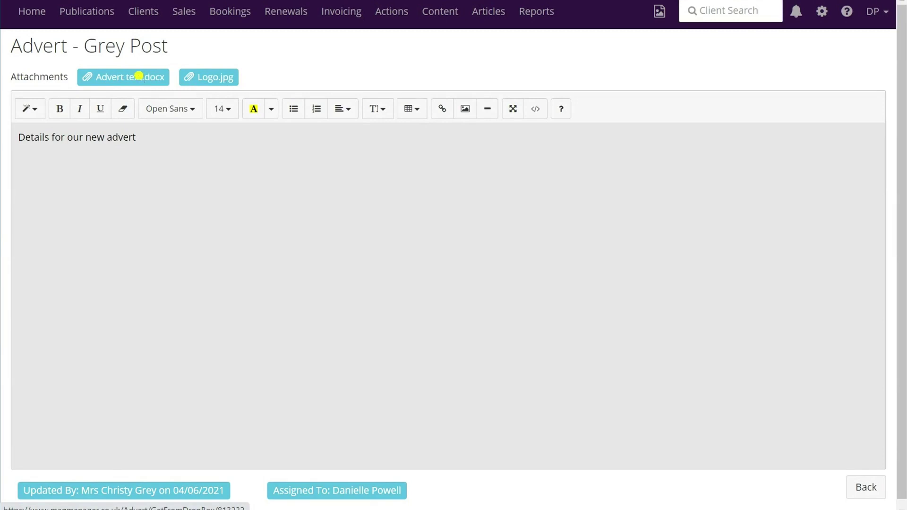
click(138, 75)
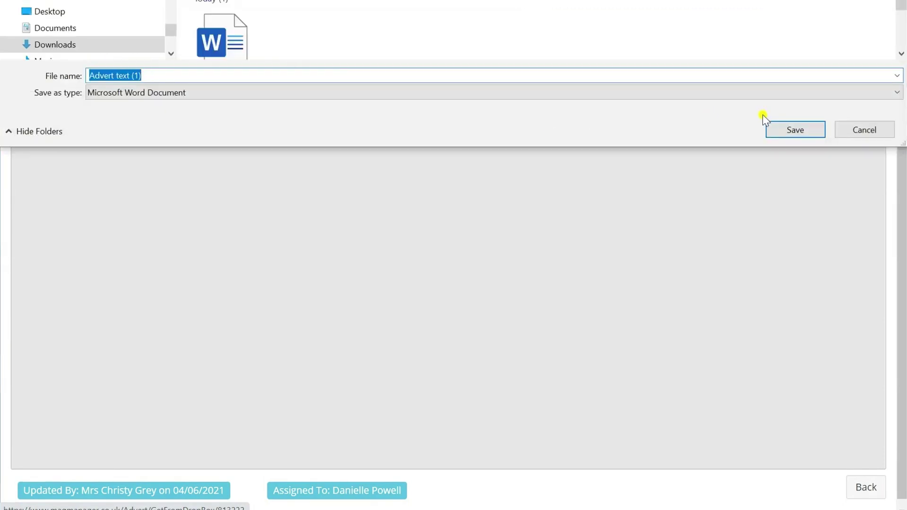
click(871, 132)
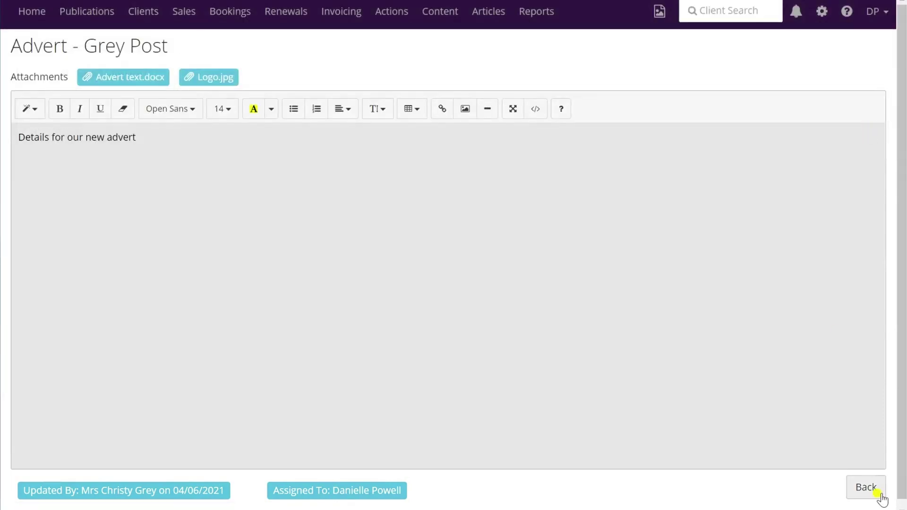
click(871, 495)
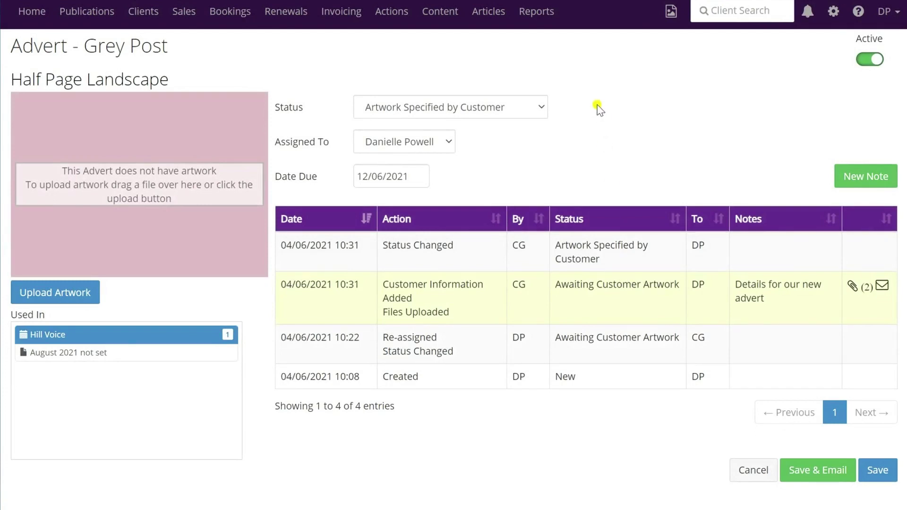
Set the advert to Being Designed, assign it to the designer, and send the notification email.
click(540, 109)
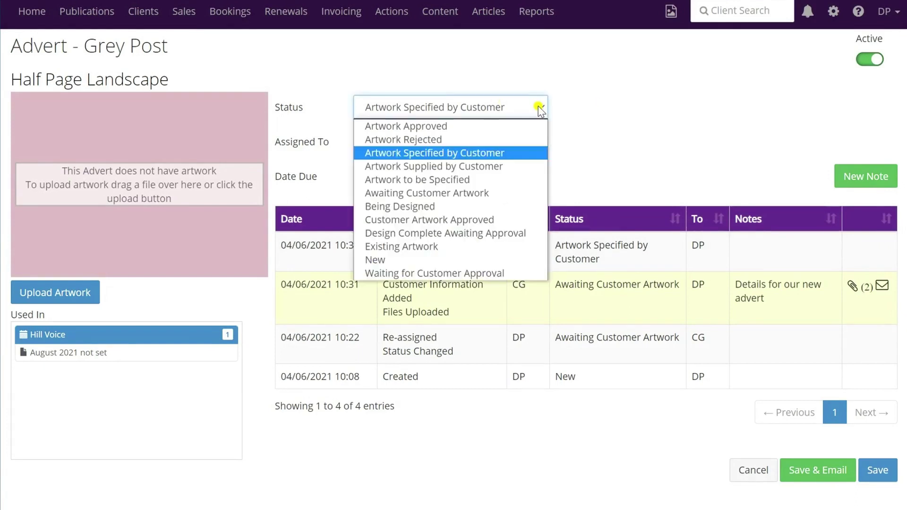
click(424, 207)
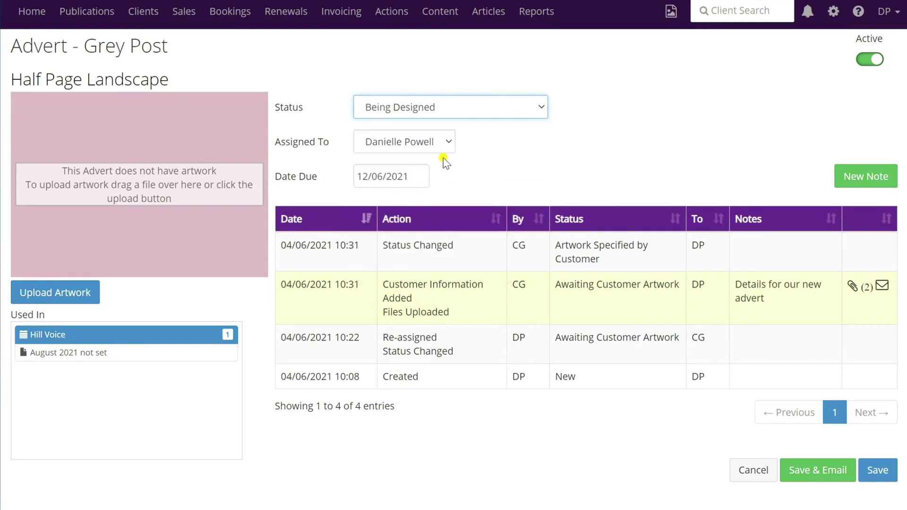
click(447, 142)
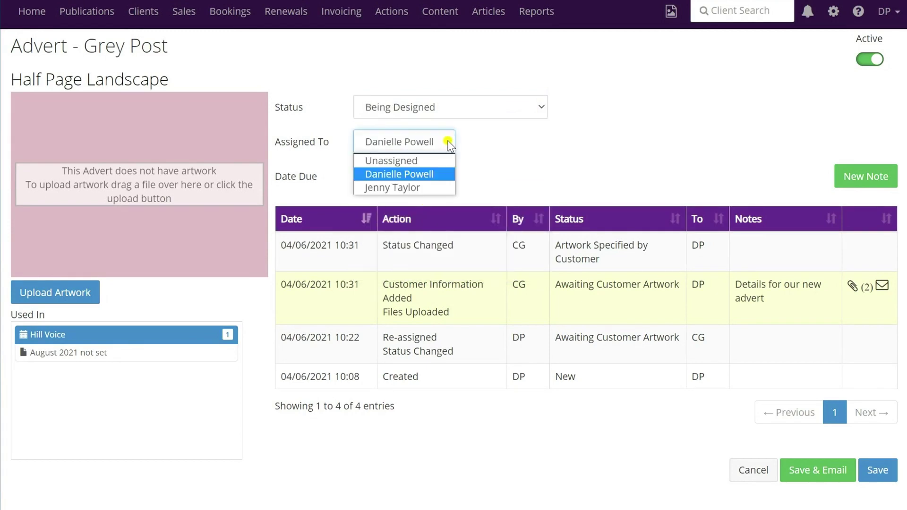
click(383, 188)
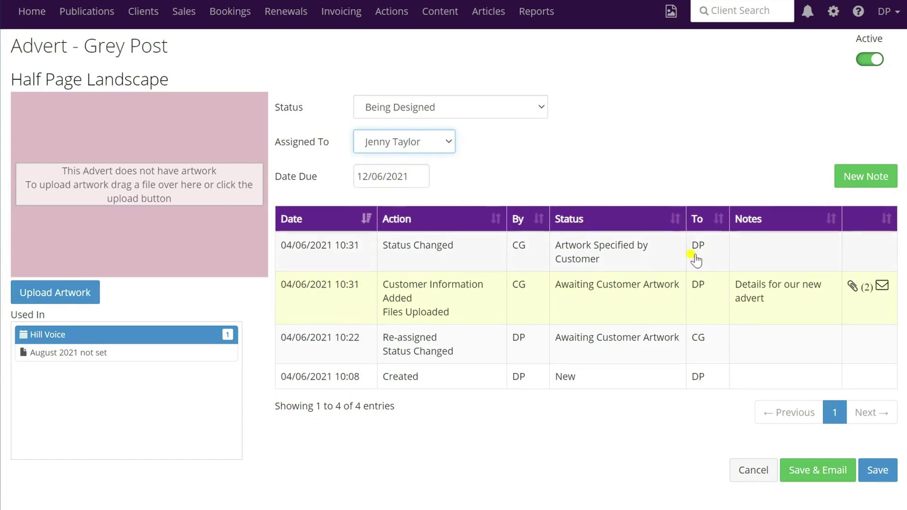
click(819, 472)
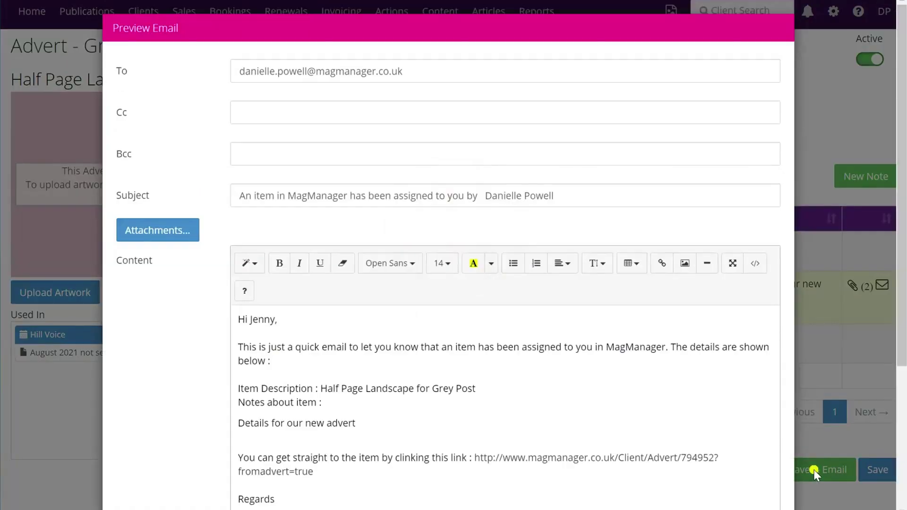
scroll(435, 244, down, 4)
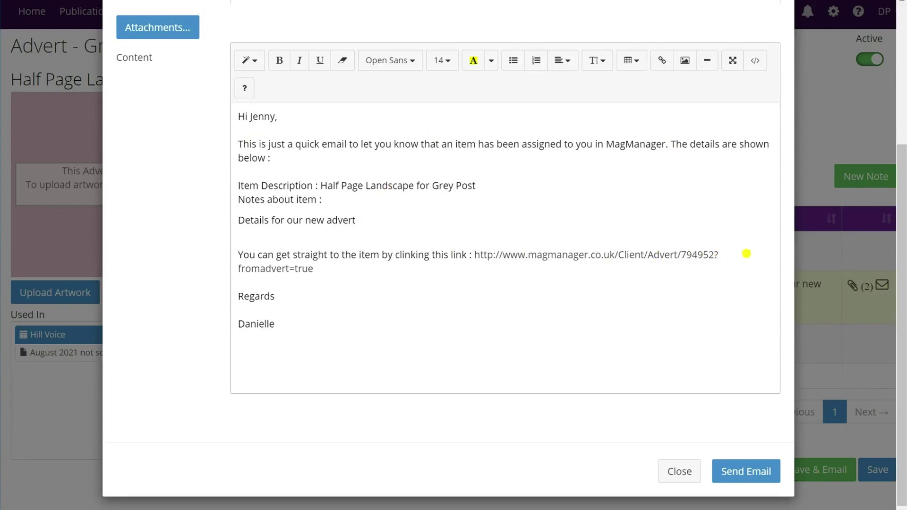
click(749, 474)
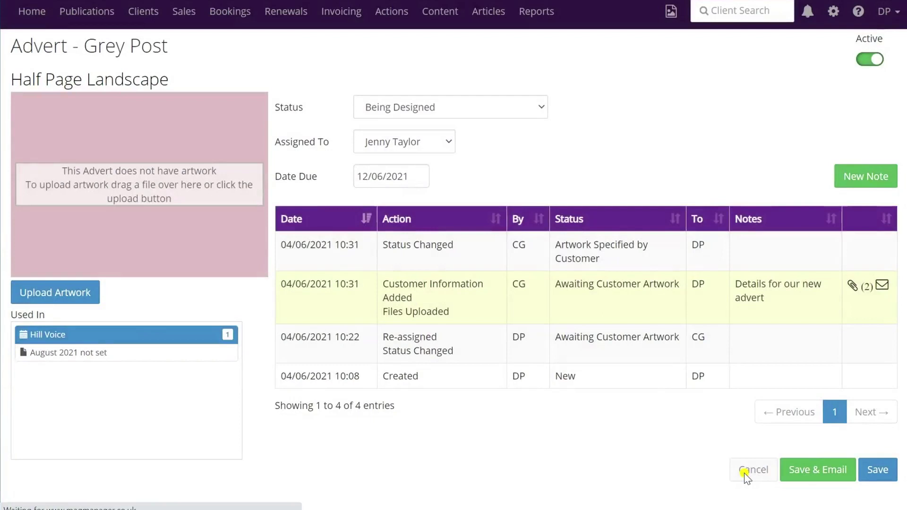
click(745, 473)
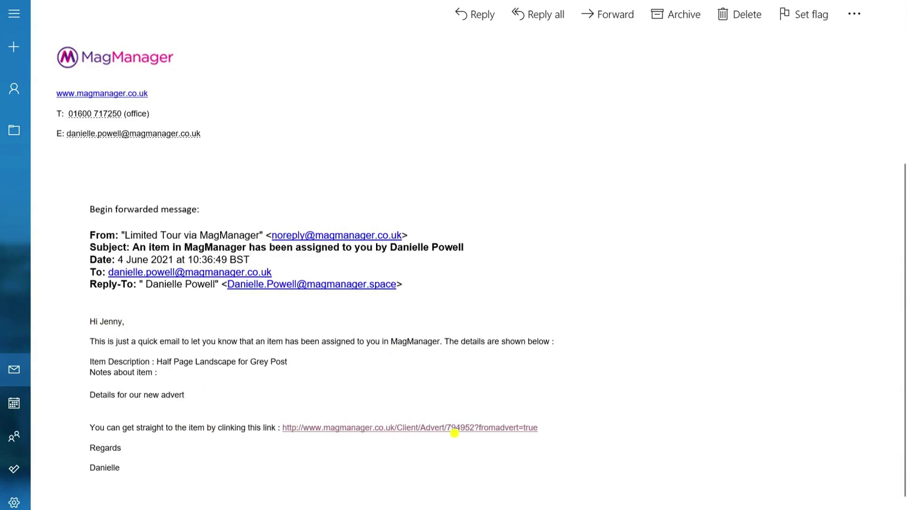
Follow the forwarded email's link to open the Grey Post Half Page Landscape advert.
click(425, 436)
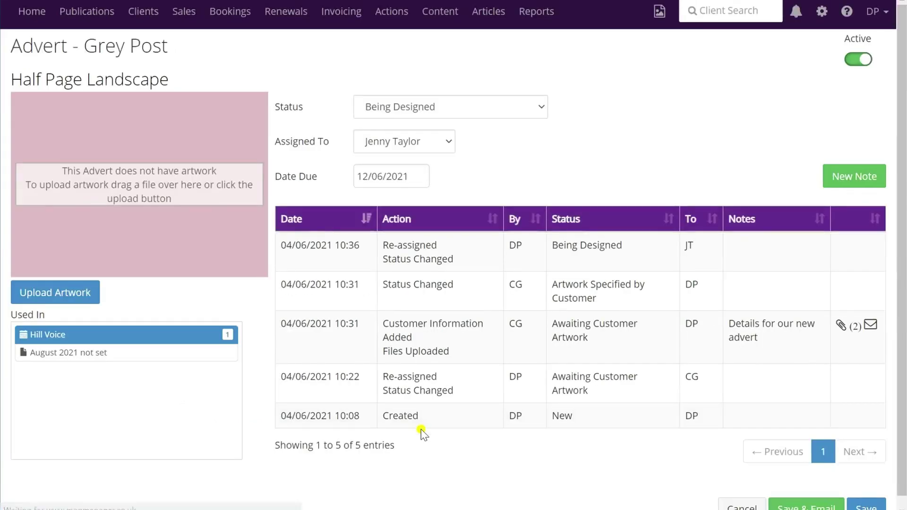
Check the note's Advert text.docx and Logo.jpg attachments, then open the artwork Status list.
click(847, 327)
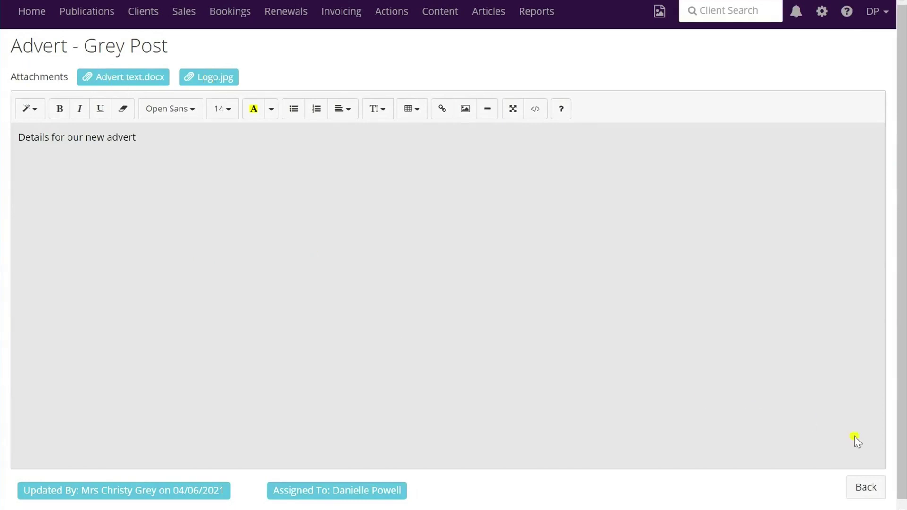
click(877, 490)
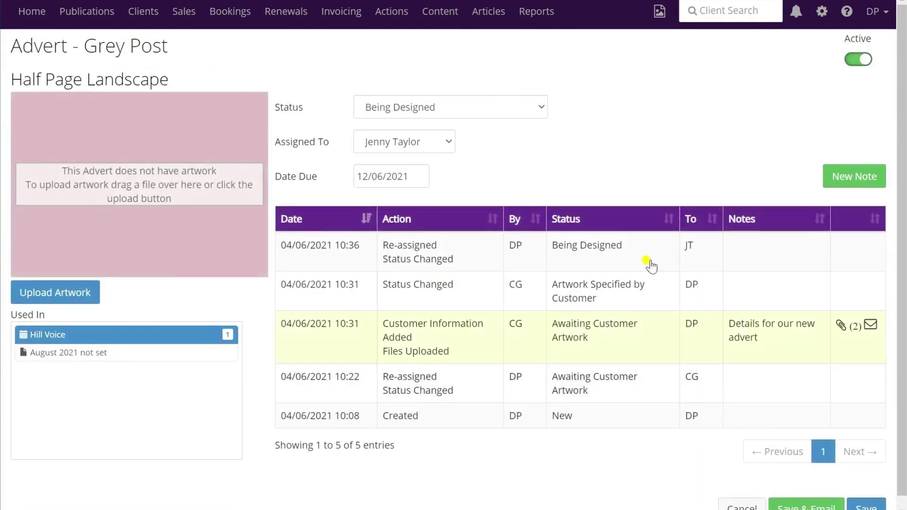
click(540, 110)
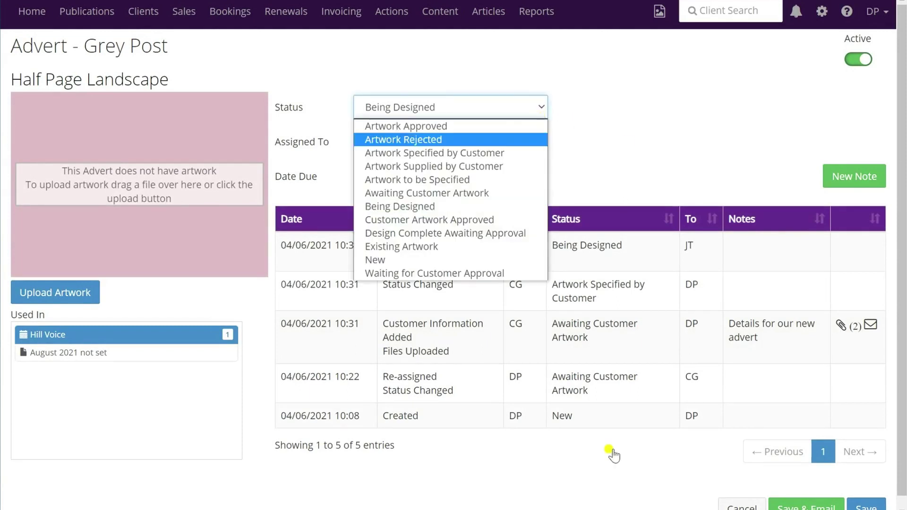
click(471, 108)
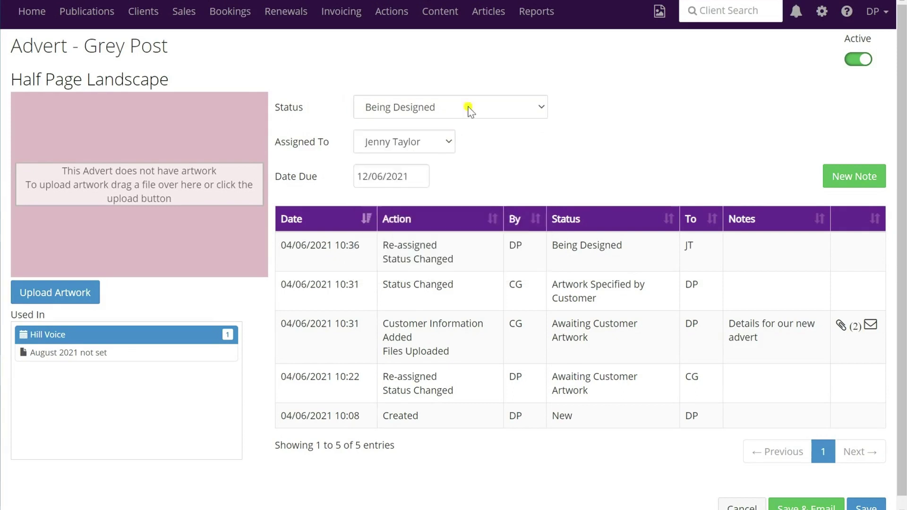
click(541, 108)
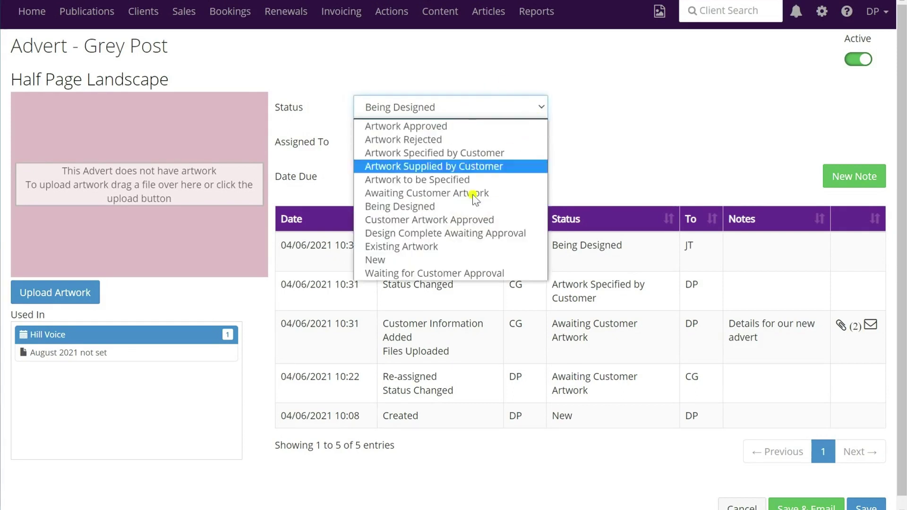
Set status to Waiting for Customer Approval and upload the Half Page Advert file as artwork.
click(443, 275)
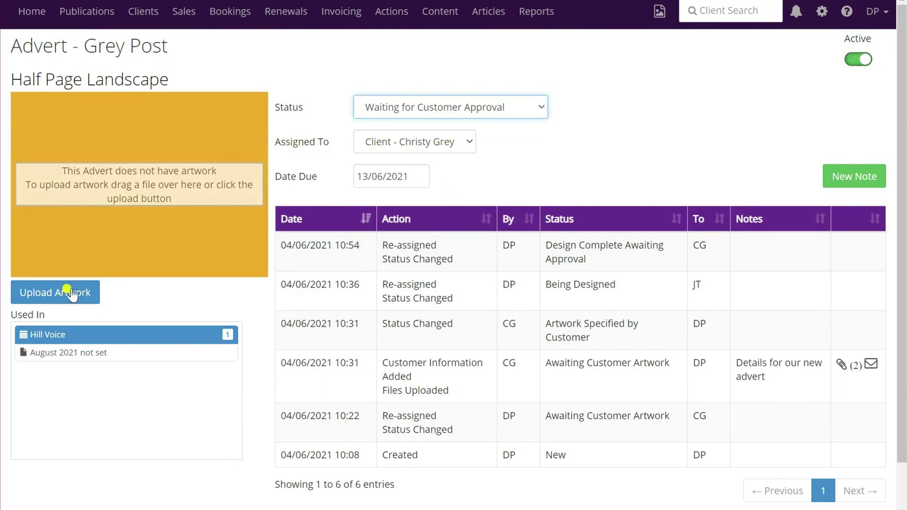
click(56, 293)
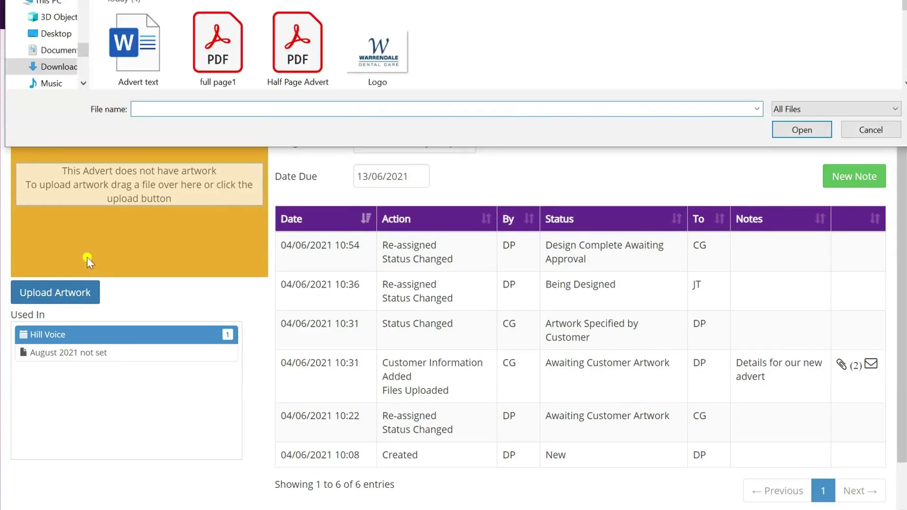
click(297, 45)
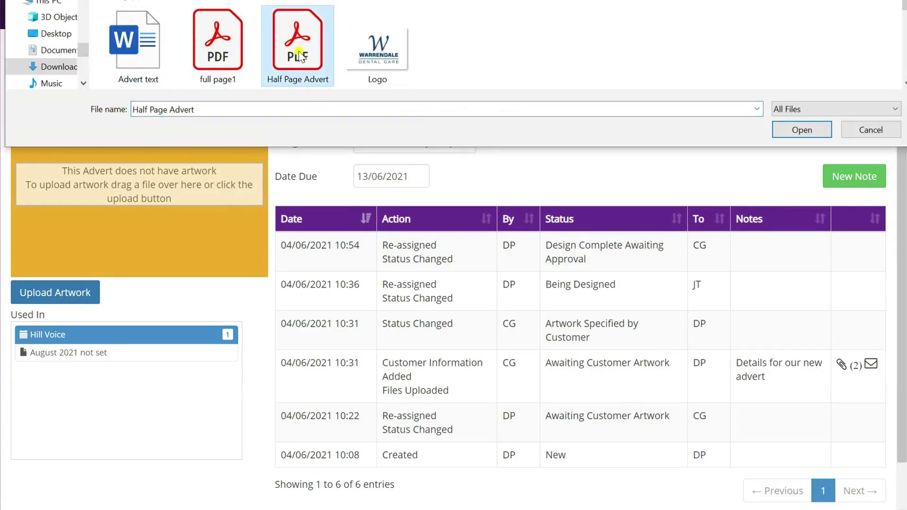
click(807, 131)
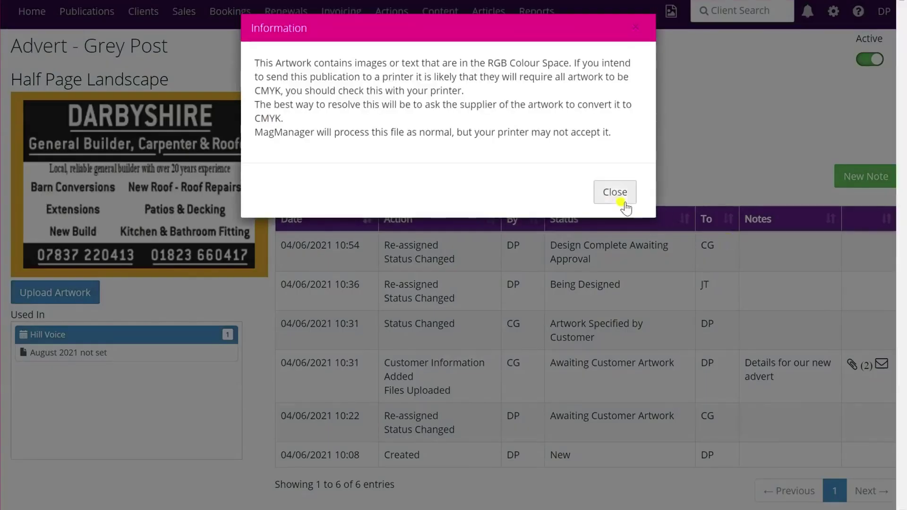
Dismiss the RGB colour-space warning, save, and review the 'Please Approve Your Artwork' email preview.
click(612, 194)
scroll(701, 246, down, 1)
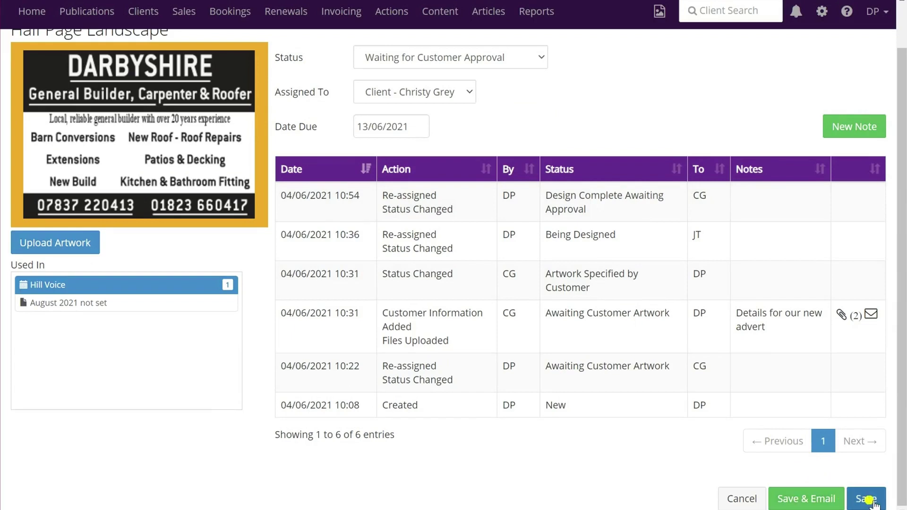
click(811, 498)
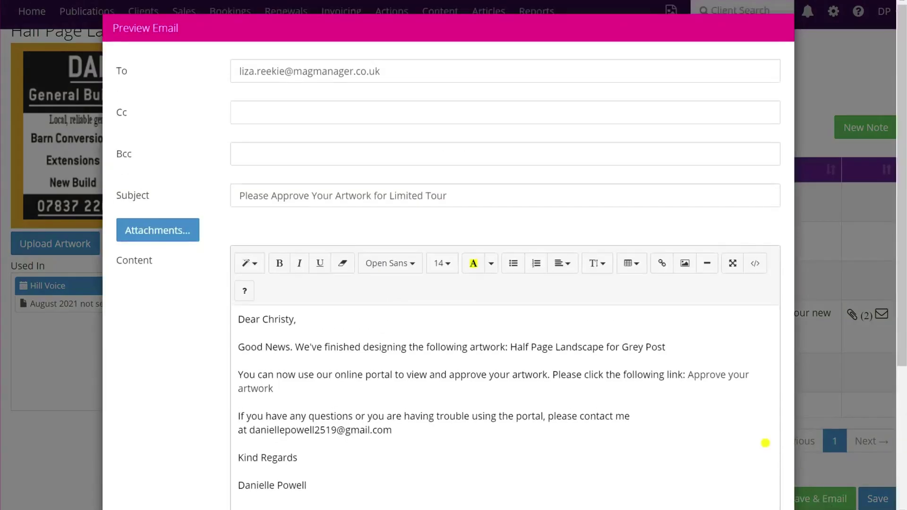
scroll(580, 271, down, 3)
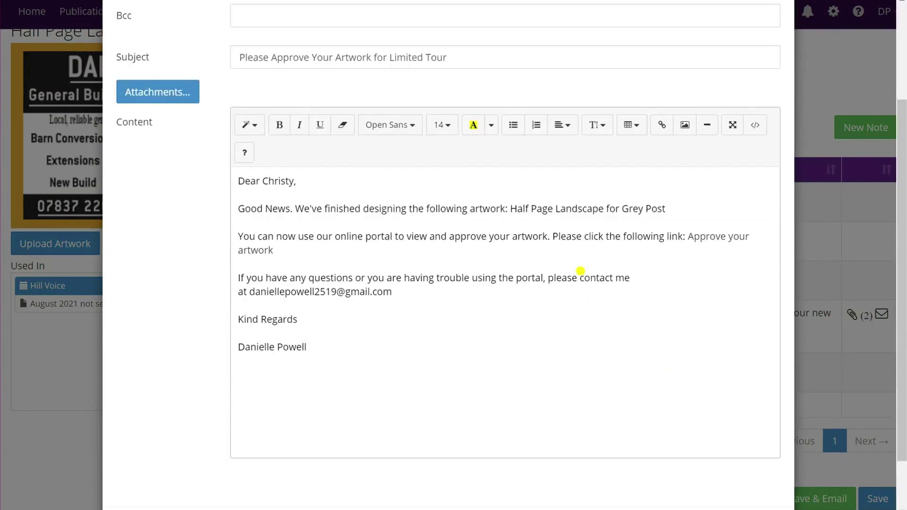
scroll(580, 271, down, 2)
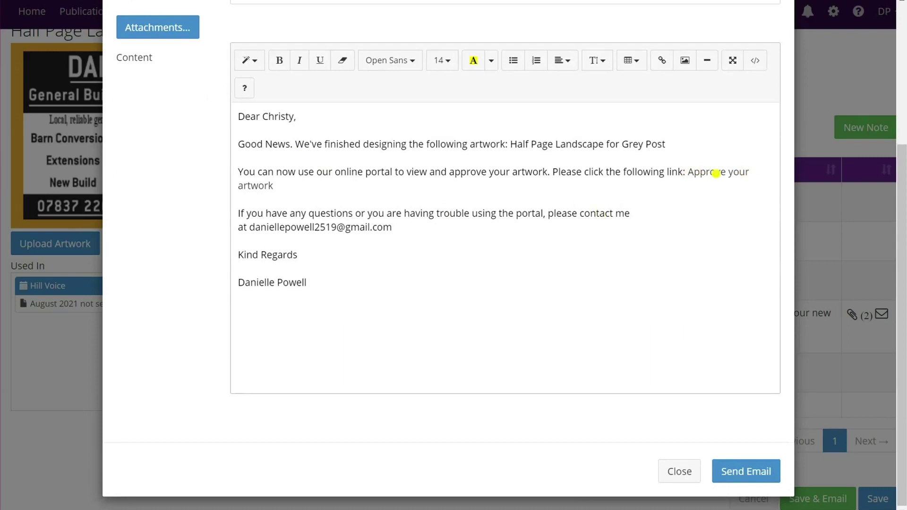
Send the artwork approval request email to Grey Post.
click(748, 475)
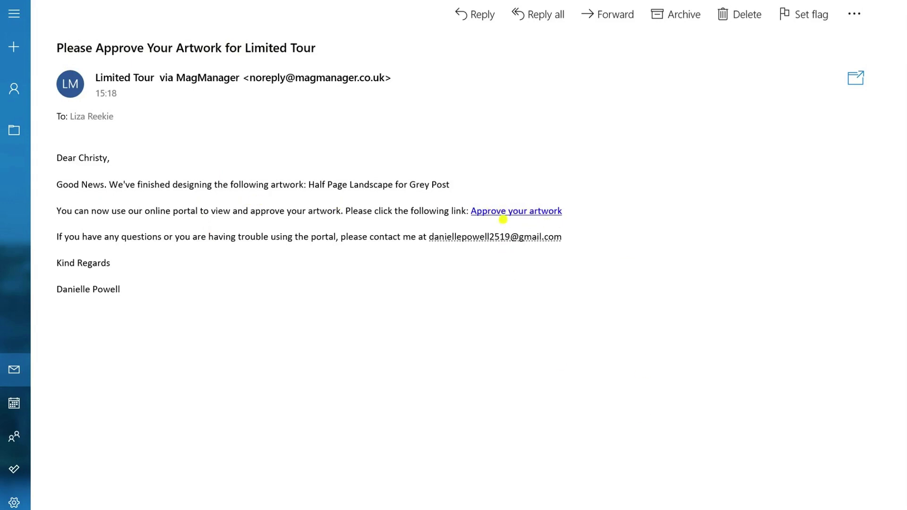
Open the Half Page Landscape advert from the email link, check the enlarged artwork, and start approving.
click(503, 214)
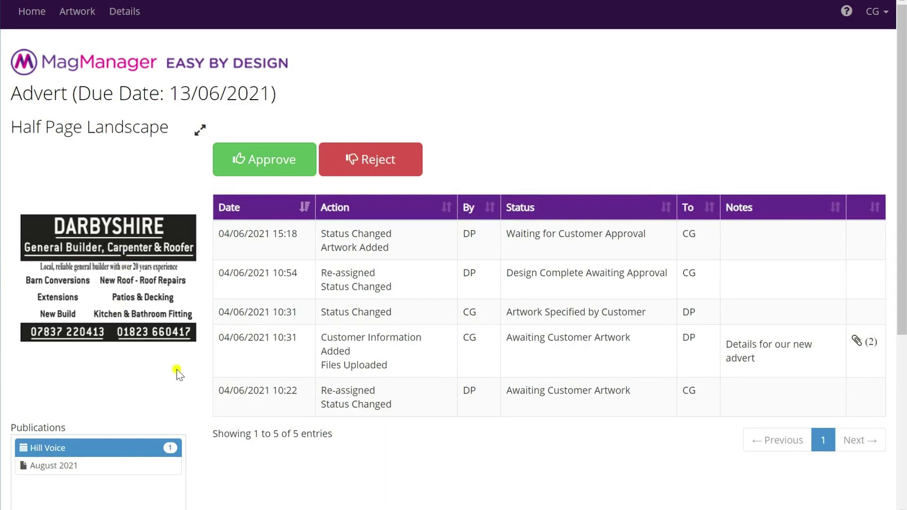
click(200, 131)
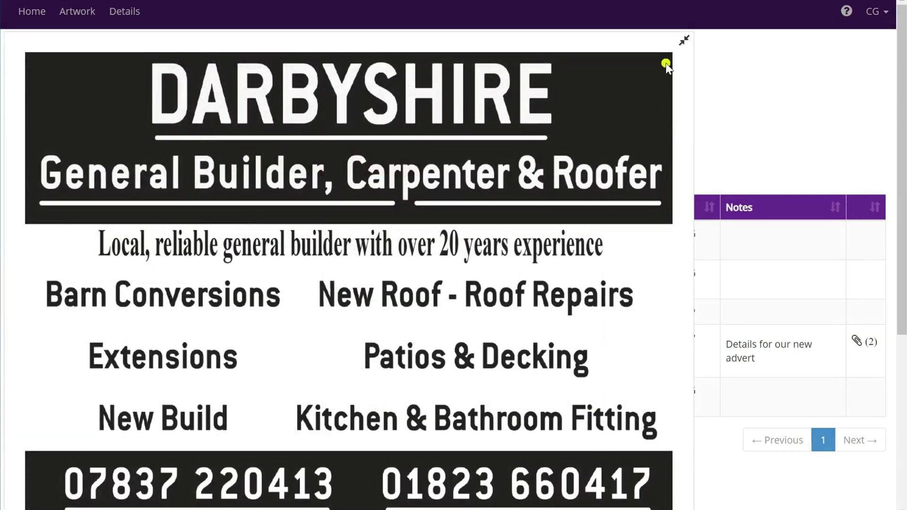
click(687, 42)
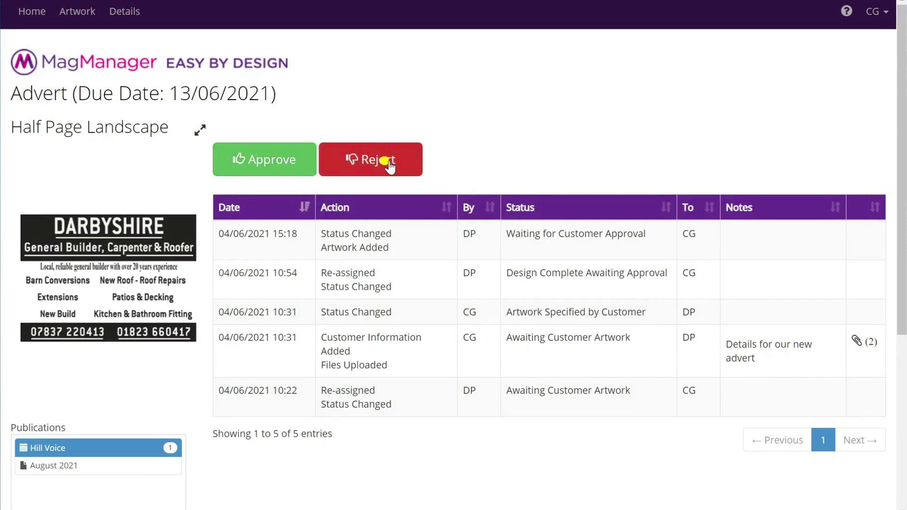
click(264, 161)
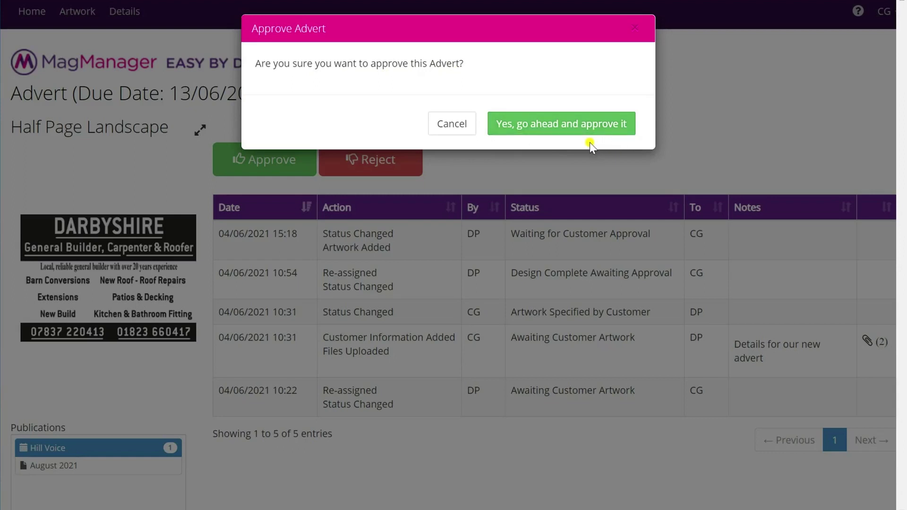
Cancel approving and reject the advert with a note asking to change the phone number.
click(462, 129)
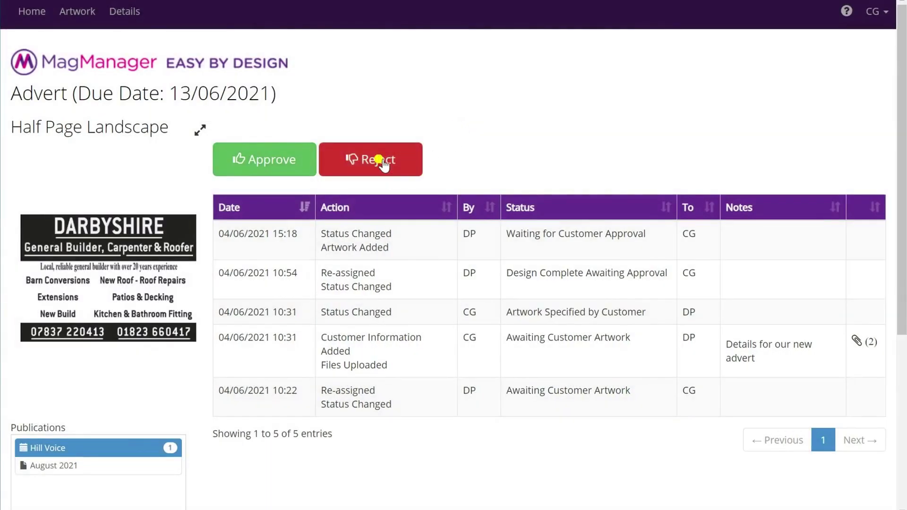
click(381, 163)
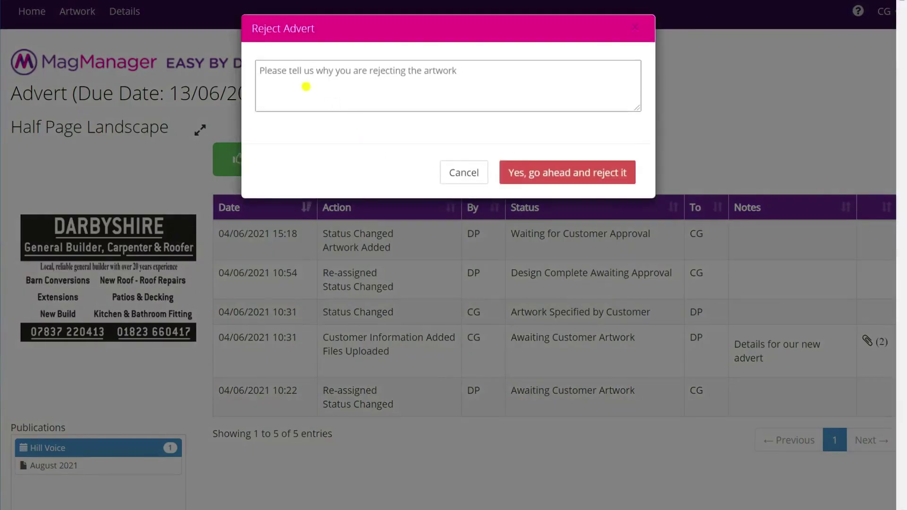
click(276, 71)
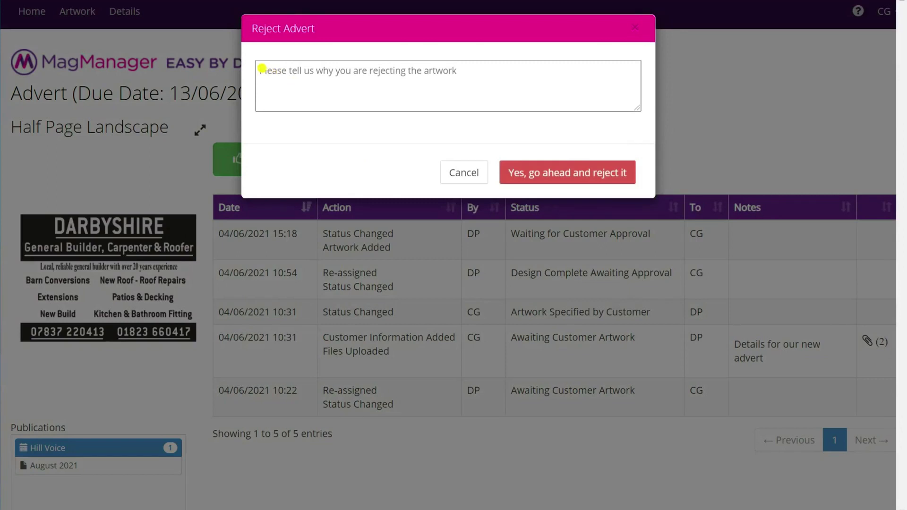
click(263, 69)
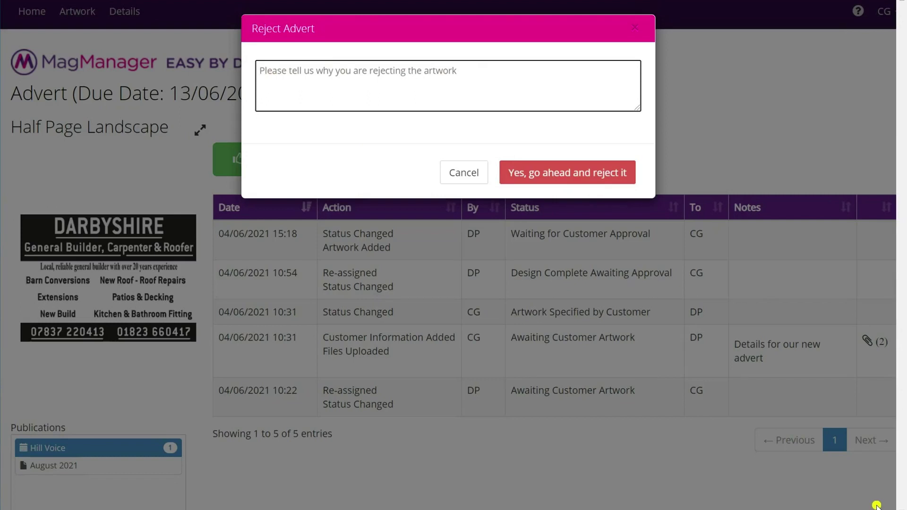
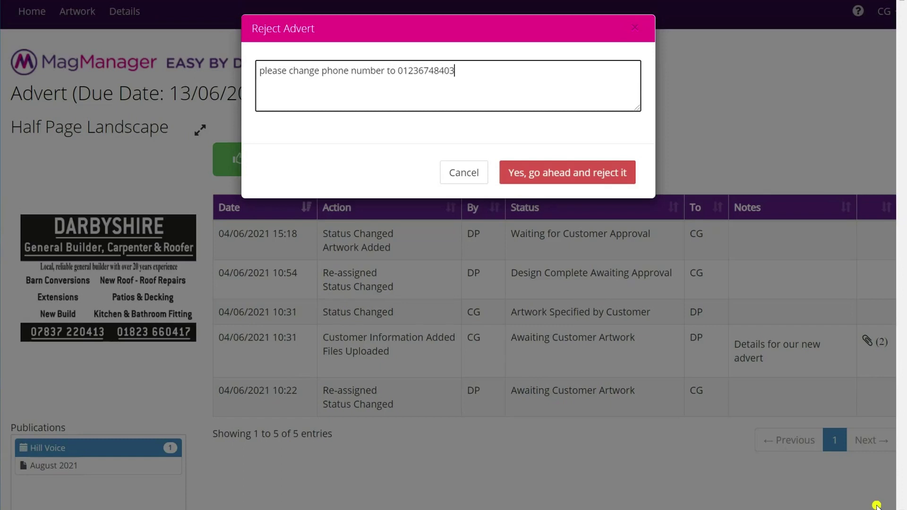
click(573, 174)
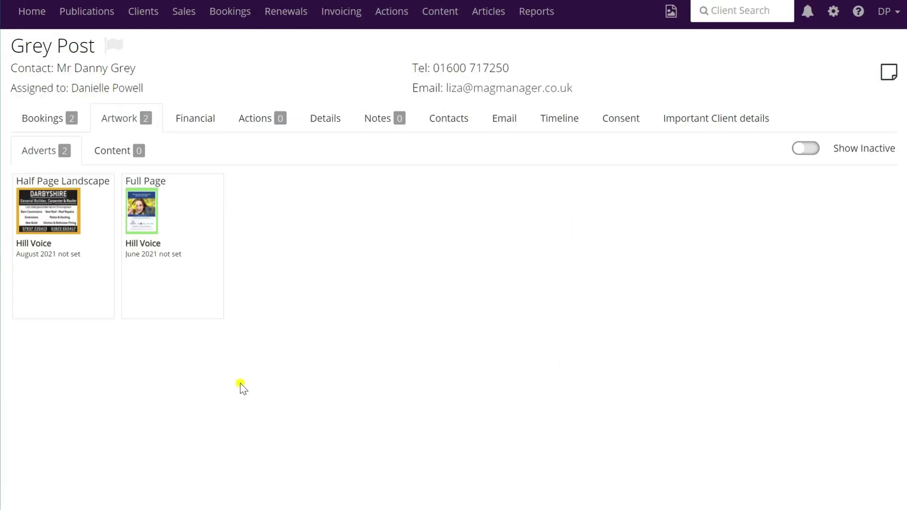
Open the rejected Half Page Landscape advert and read the client's phone-number note in its history.
click(52, 215)
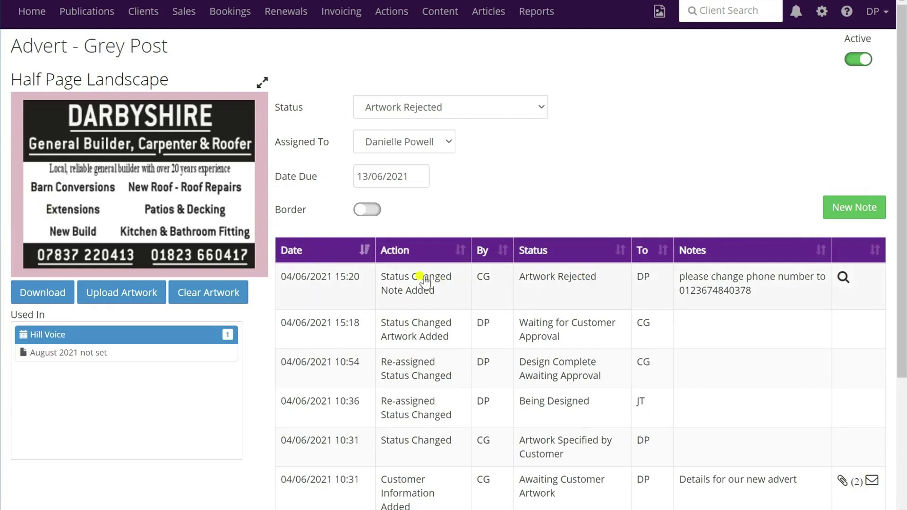
mouse_move(808, 293)
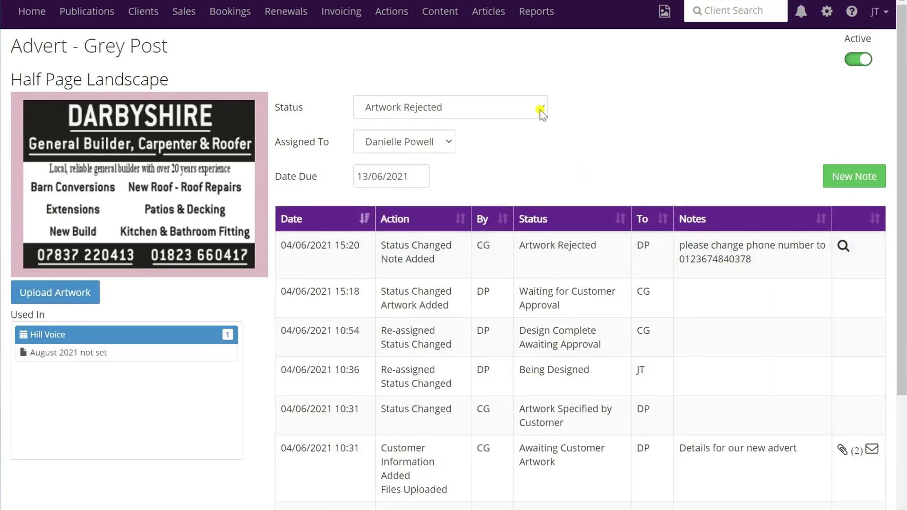
Set the advert's status to Being Designed and assign it to the designer.
click(542, 113)
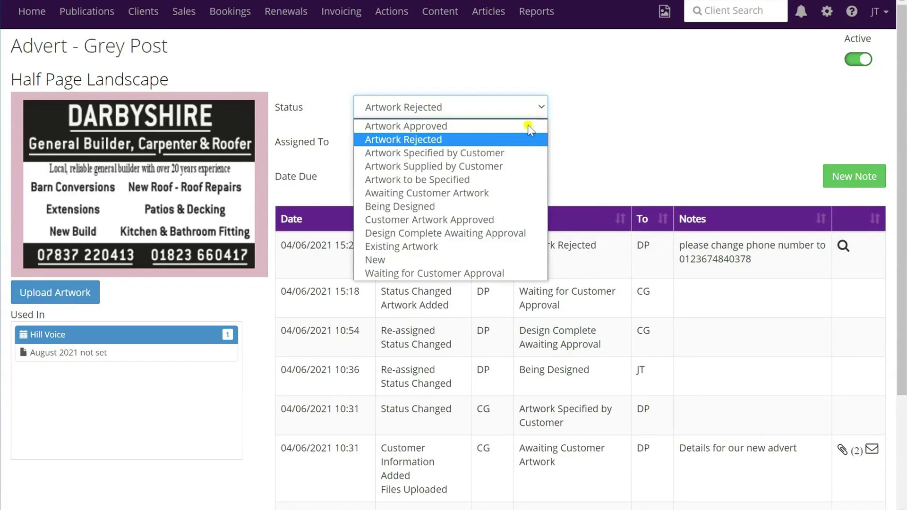
click(433, 207)
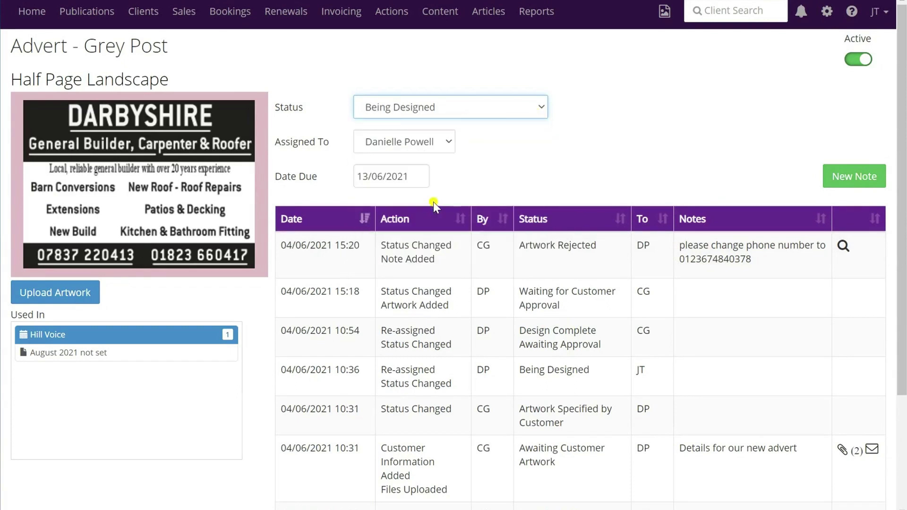
click(444, 142)
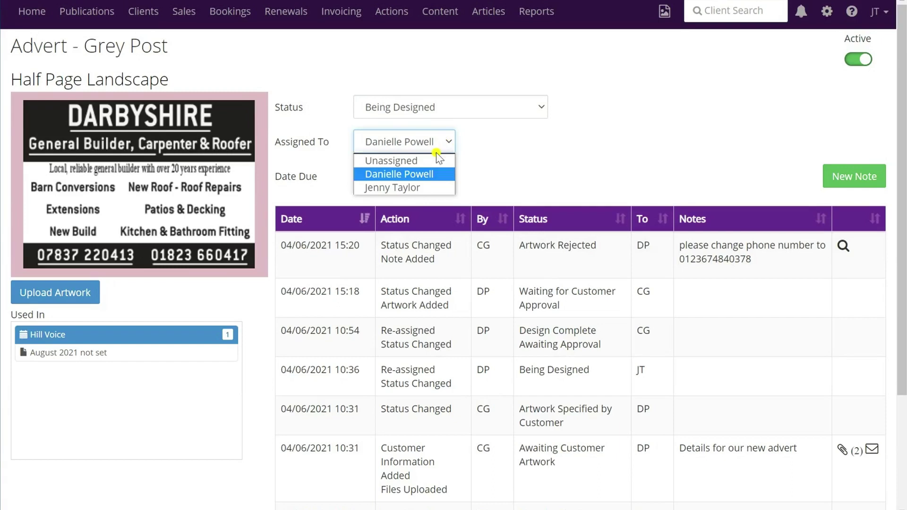
click(417, 189)
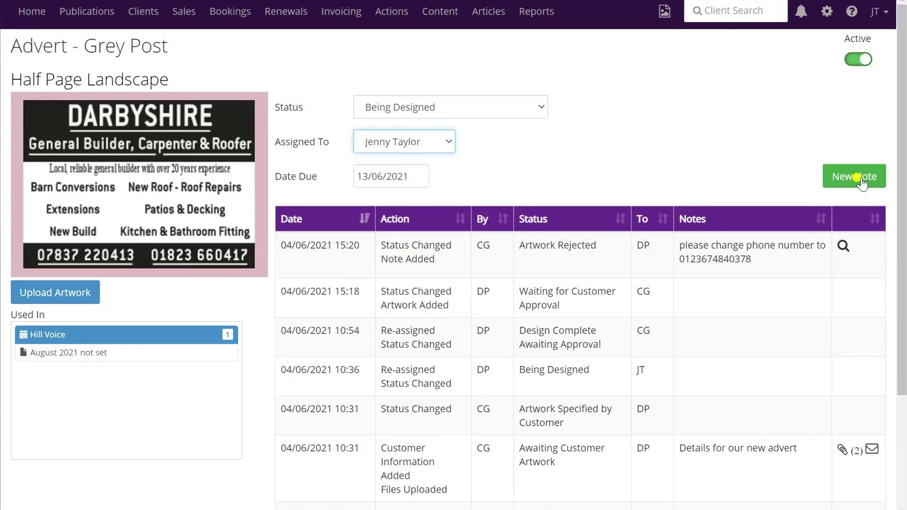
Add the note 'Please update as per client instructions.' and email it to the designer.
click(858, 178)
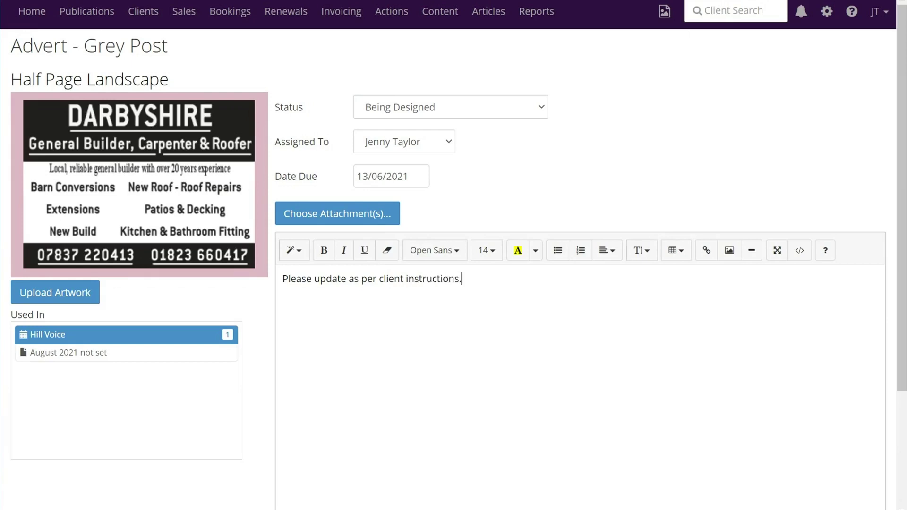
scroll(818, 369, down, 3)
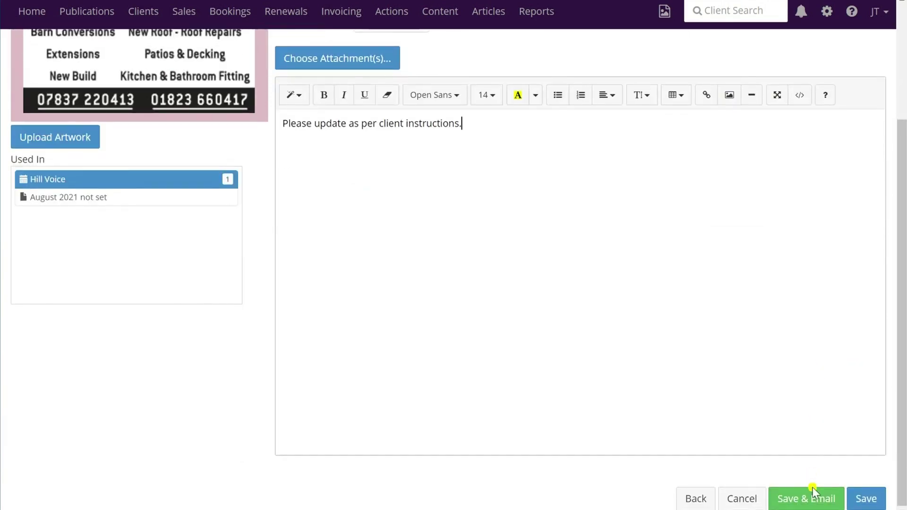
click(813, 492)
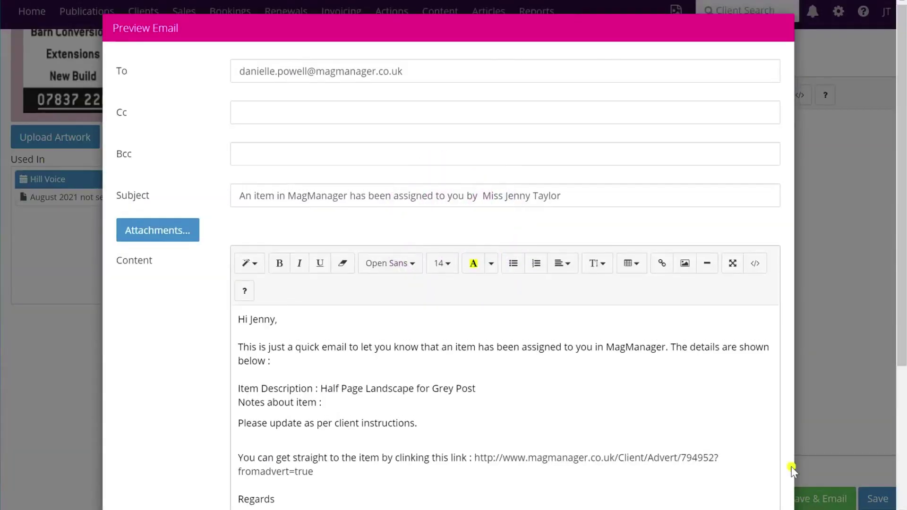
scroll(676, 372, down, 5)
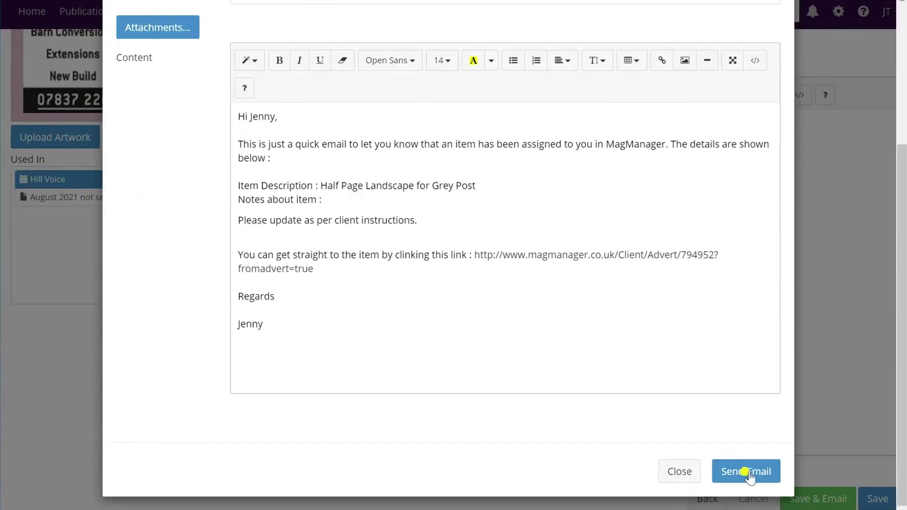
click(752, 472)
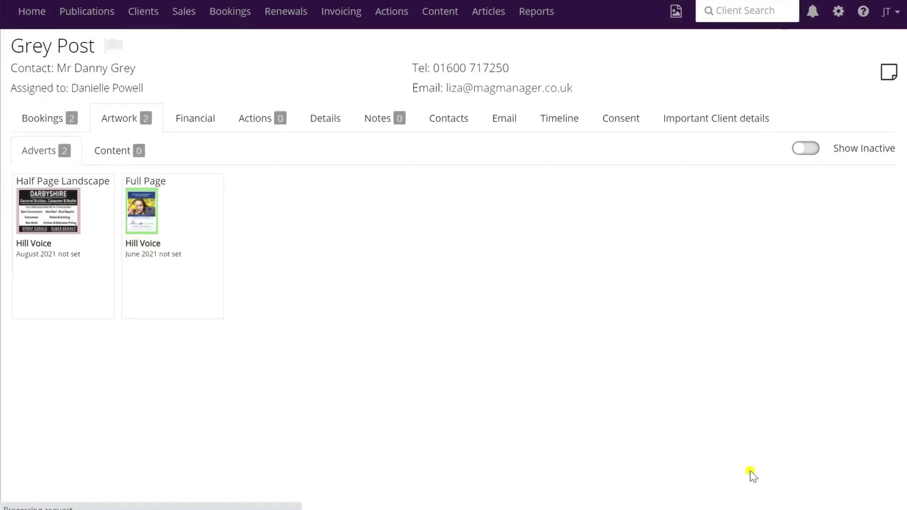
Reopen the Half Page Landscape advert and set its status to Waiting for Customer Approval.
click(51, 210)
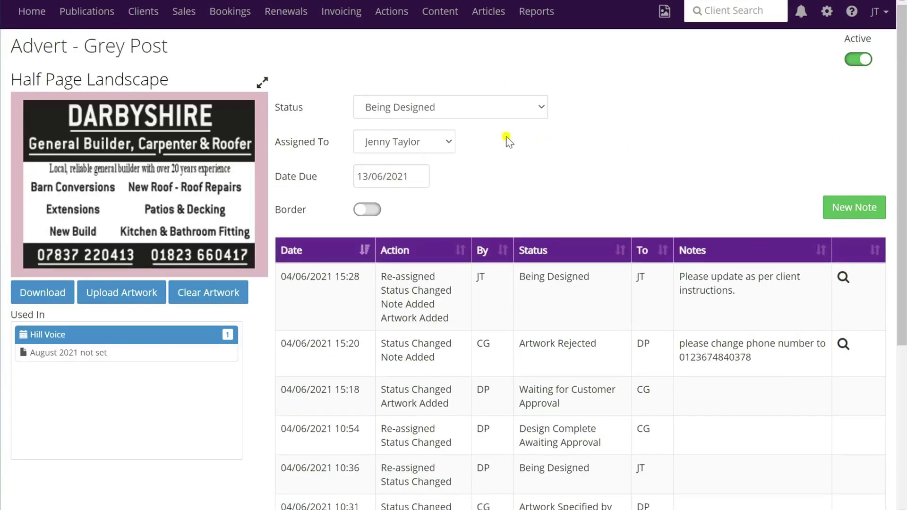
click(542, 111)
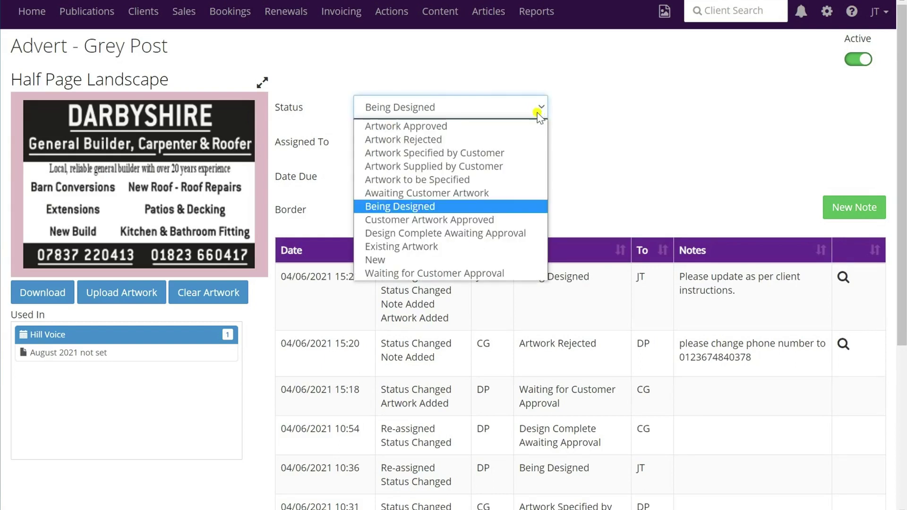
click(429, 274)
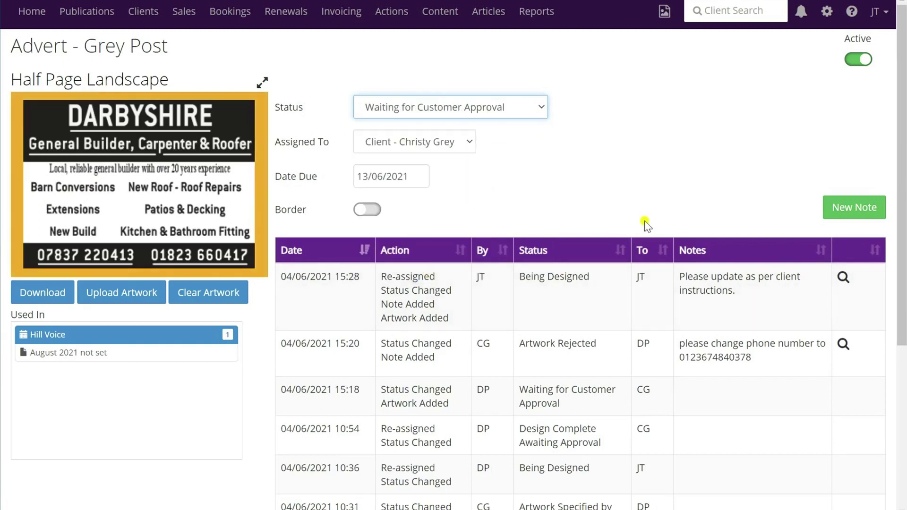
Email the approval request to the client and follow its approve-artwork link.
scroll(651, 220, down, 4)
scroll(673, 282, down, 1)
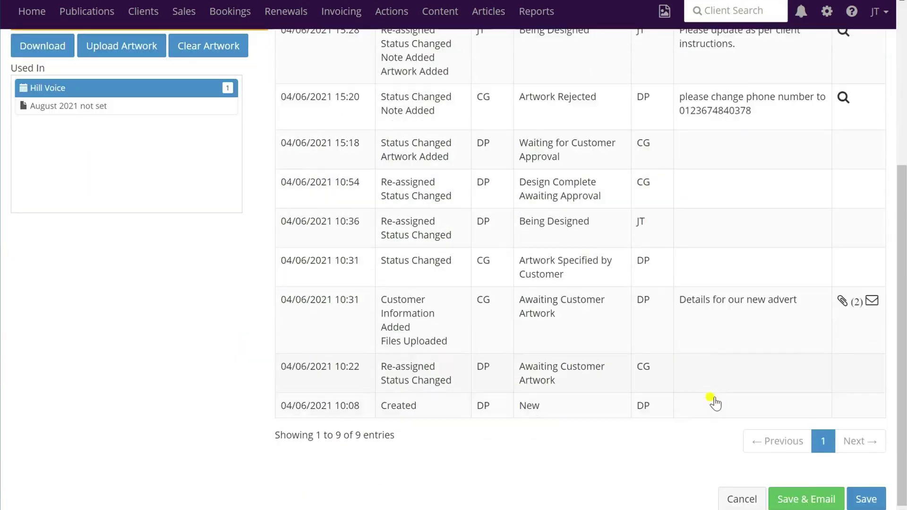
click(814, 500)
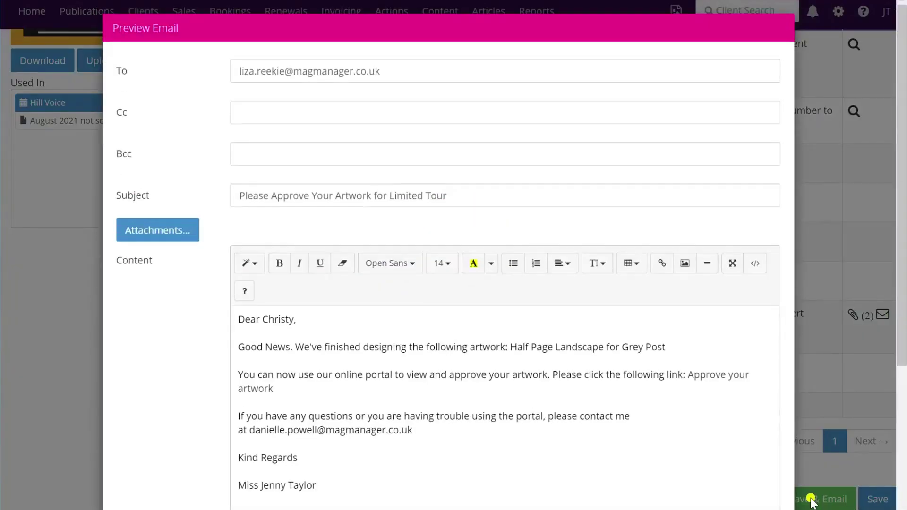
scroll(567, 189, down, 4)
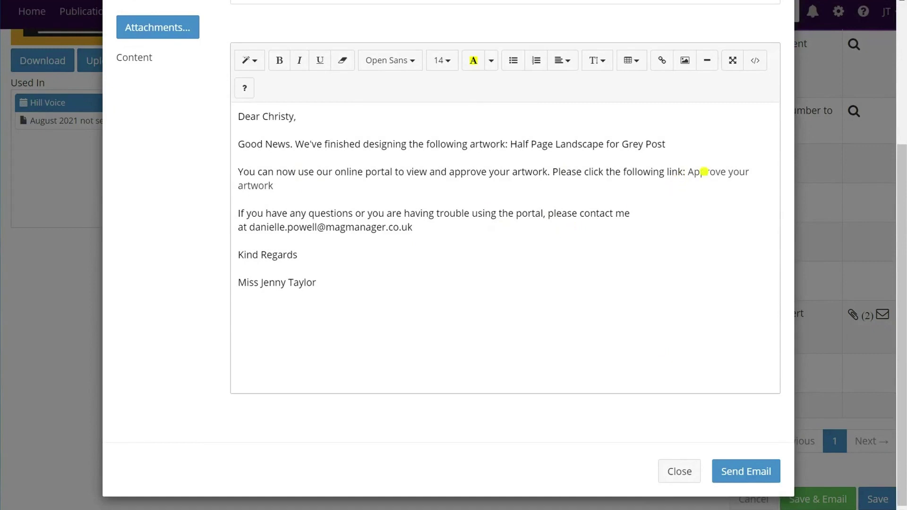
click(758, 473)
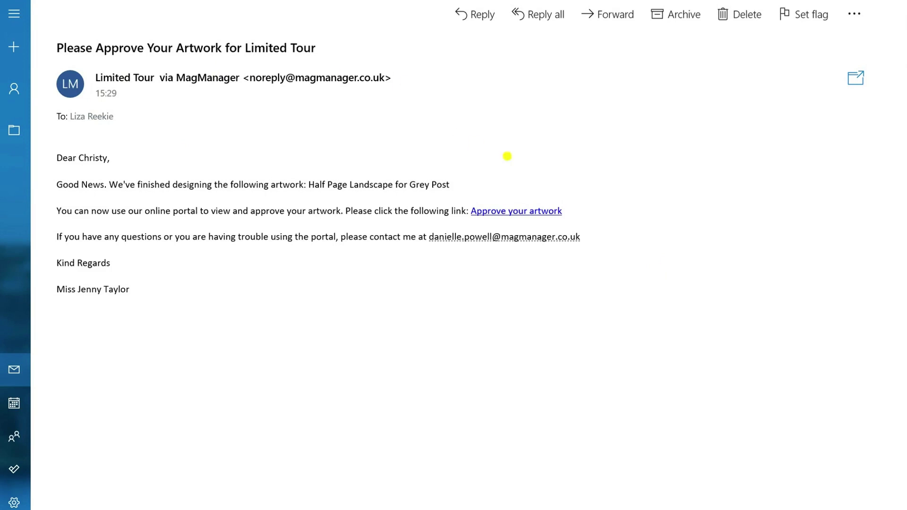
click(507, 219)
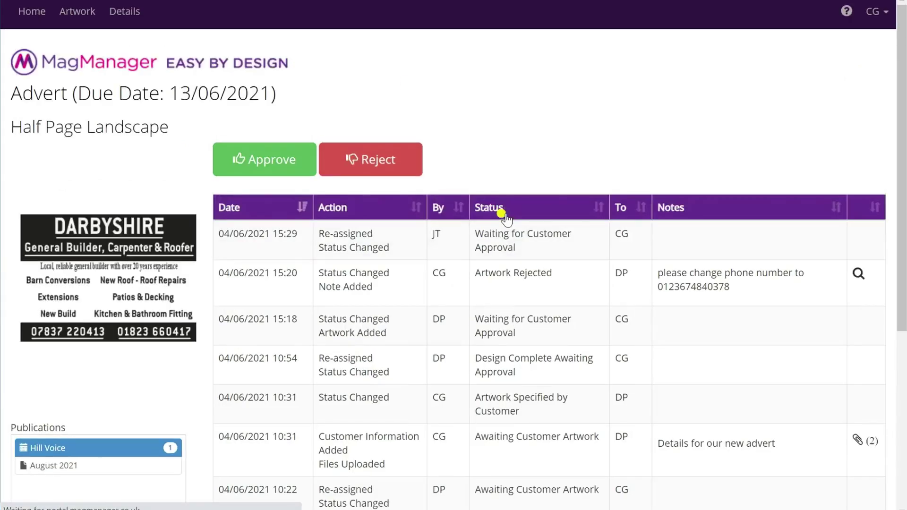
Check the artwork full size, then approve the Half Page Landscape advert and confirm.
click(200, 130)
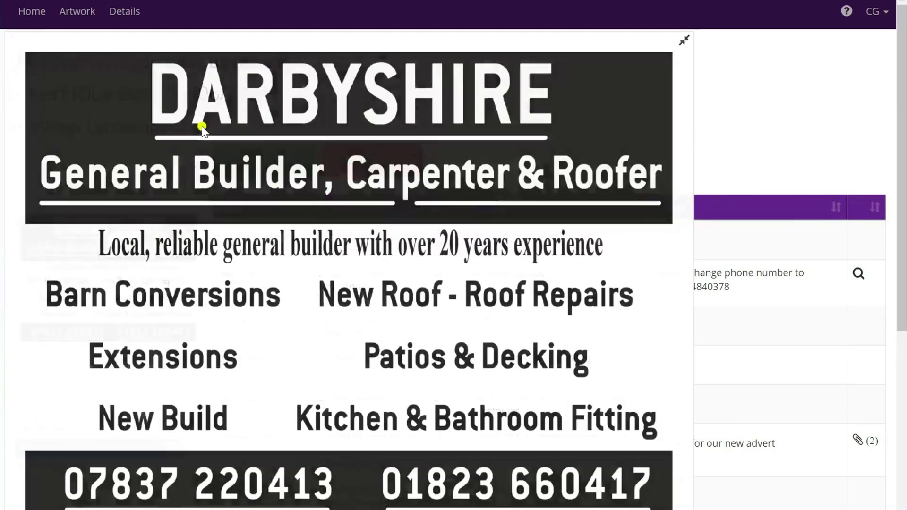
click(682, 42)
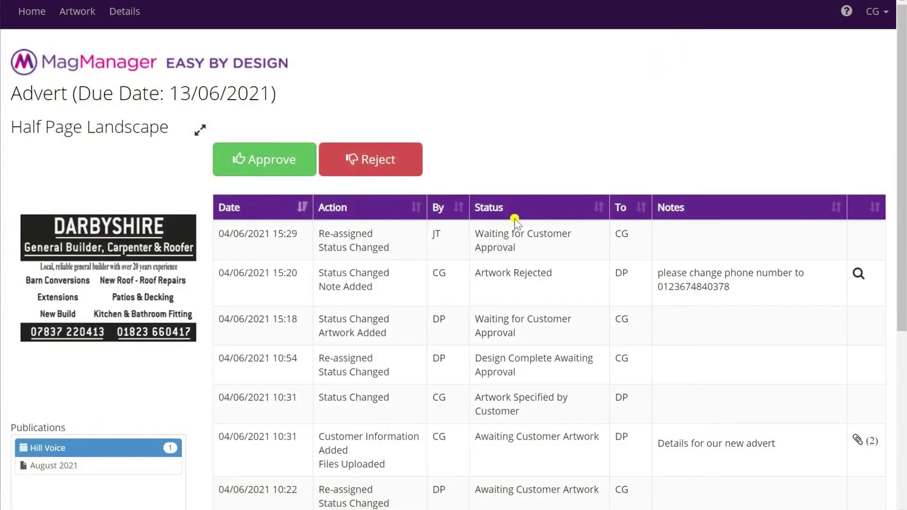
click(263, 159)
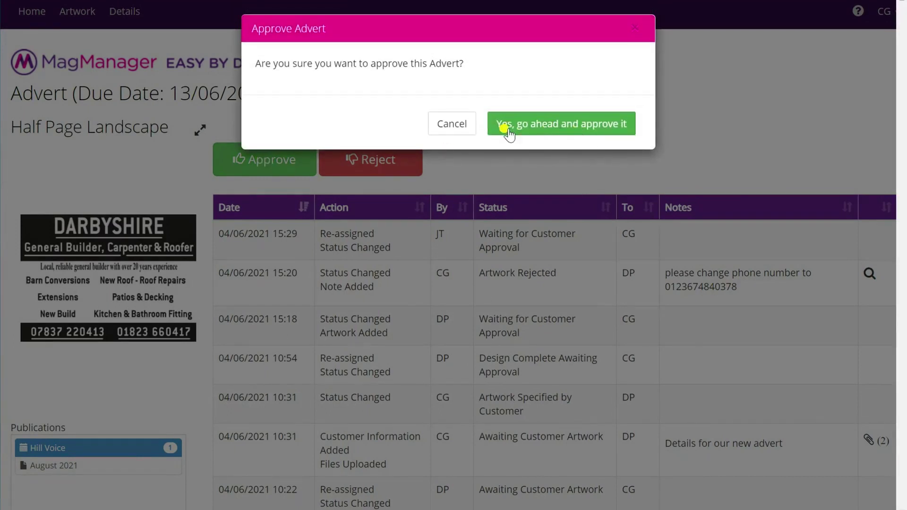
click(578, 126)
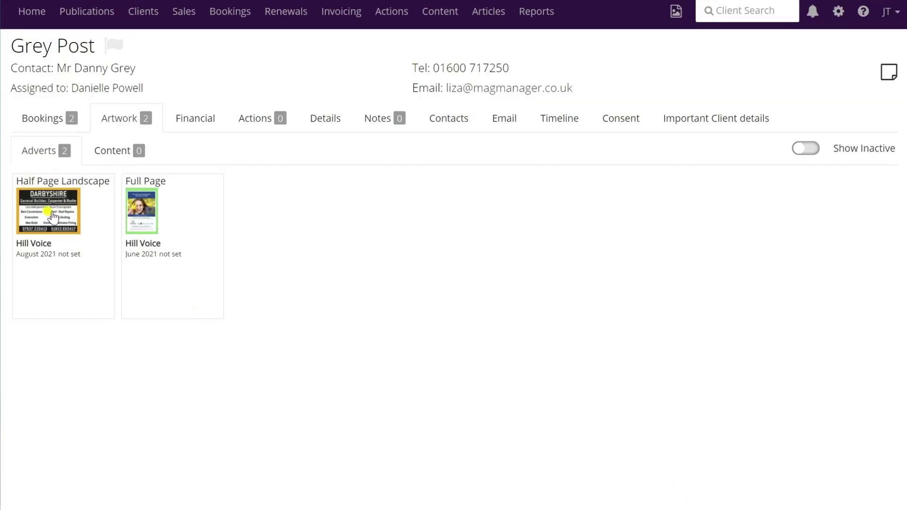
Go from the advert to Grey Post's overview and open the August 2021 booking's page layout.
click(50, 209)
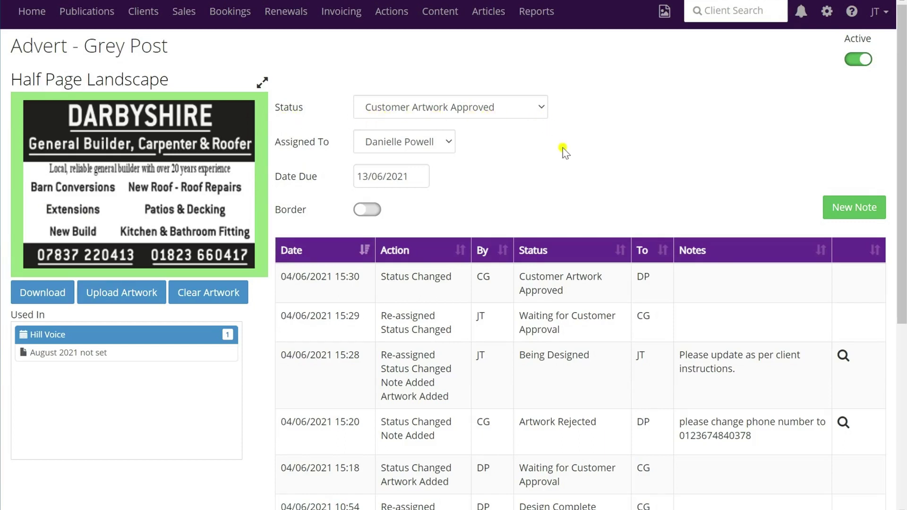
click(54, 50)
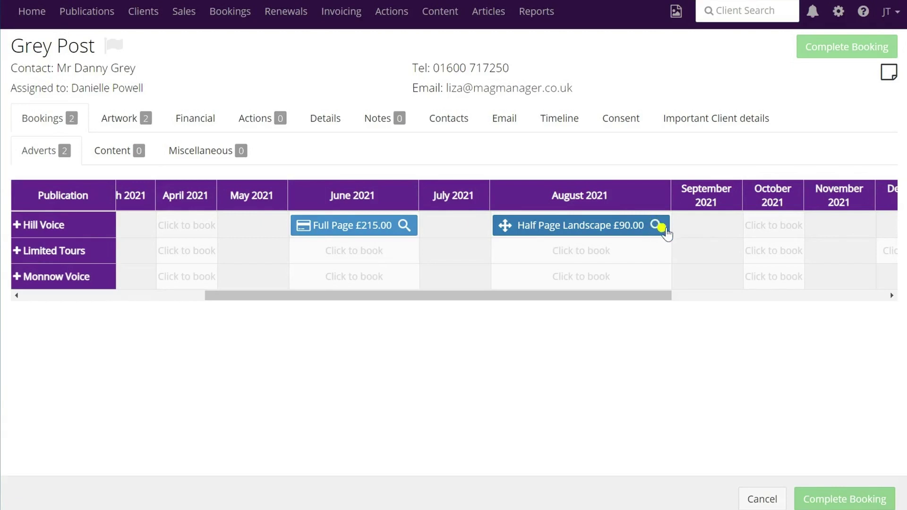
click(658, 222)
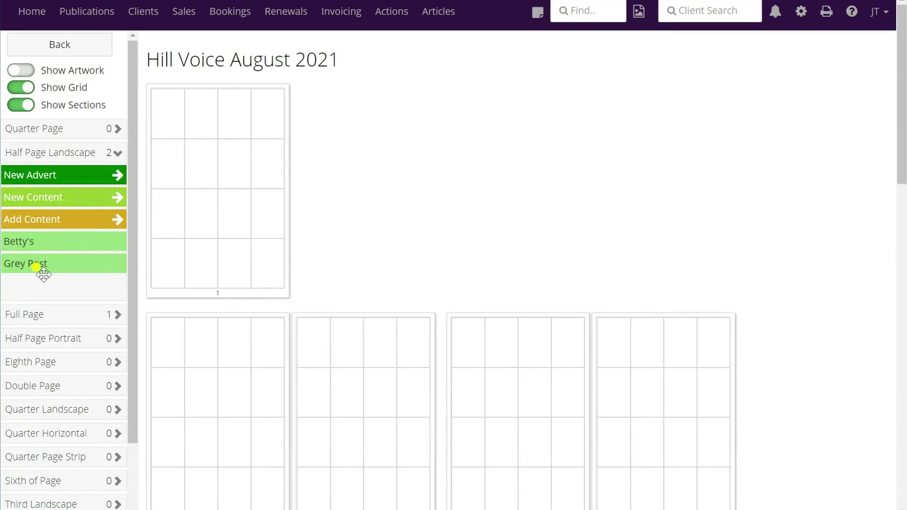
Drag Grey Post's Half Page Landscape advert onto page 3, show the artwork, and go back.
drag(41, 274, 40, 268)
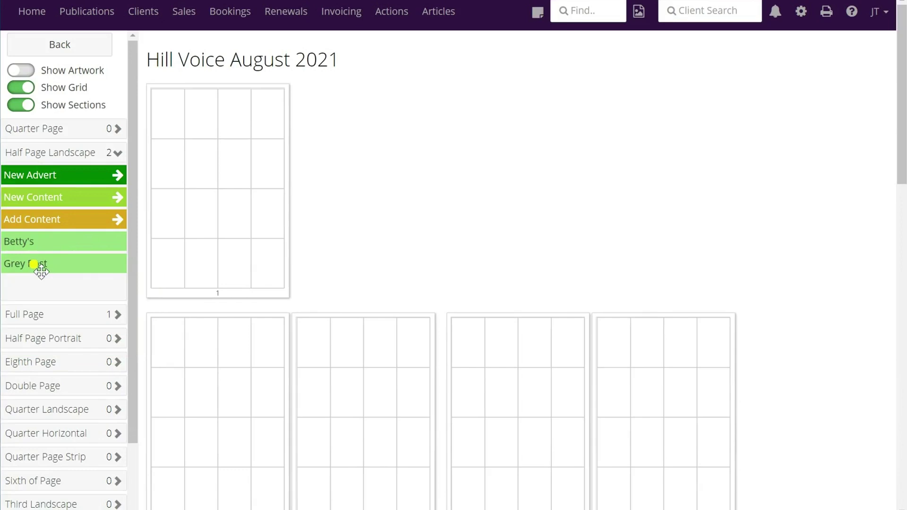
click(29, 73)
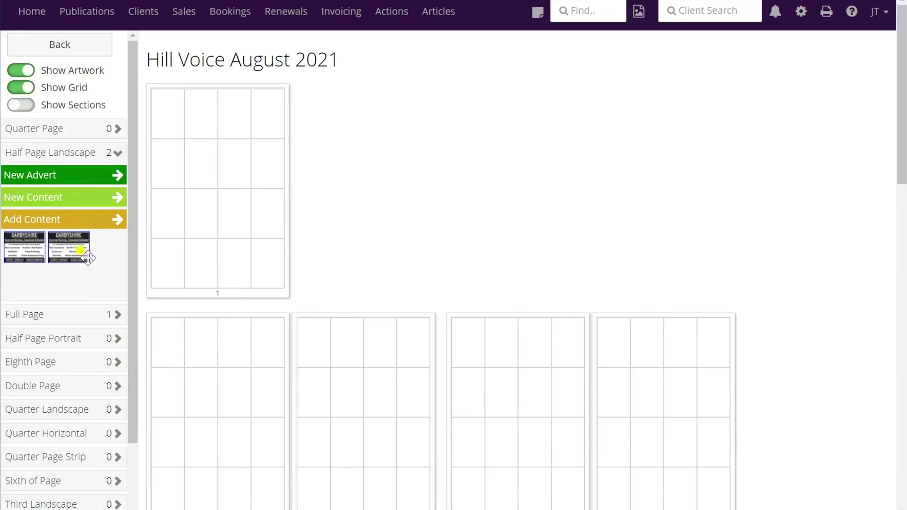
click(21, 71)
scroll(359, 235, down, 3)
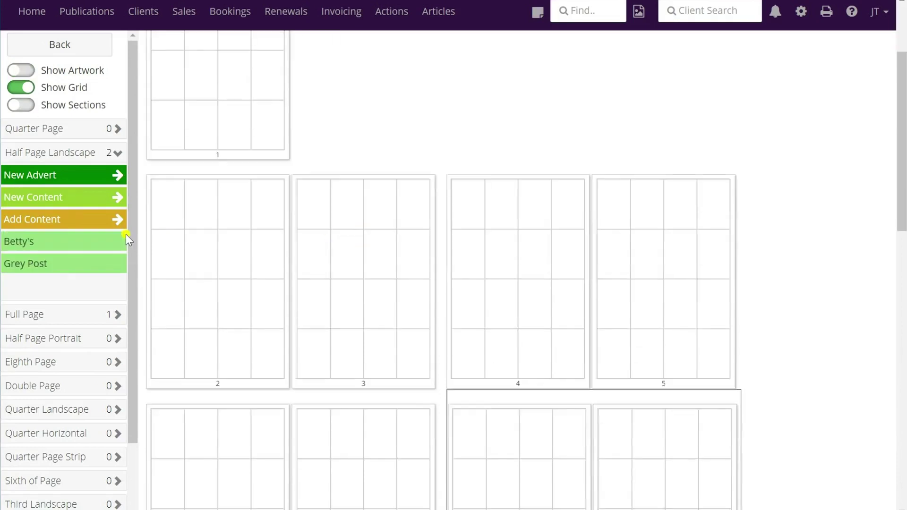
drag(37, 273, 317, 194)
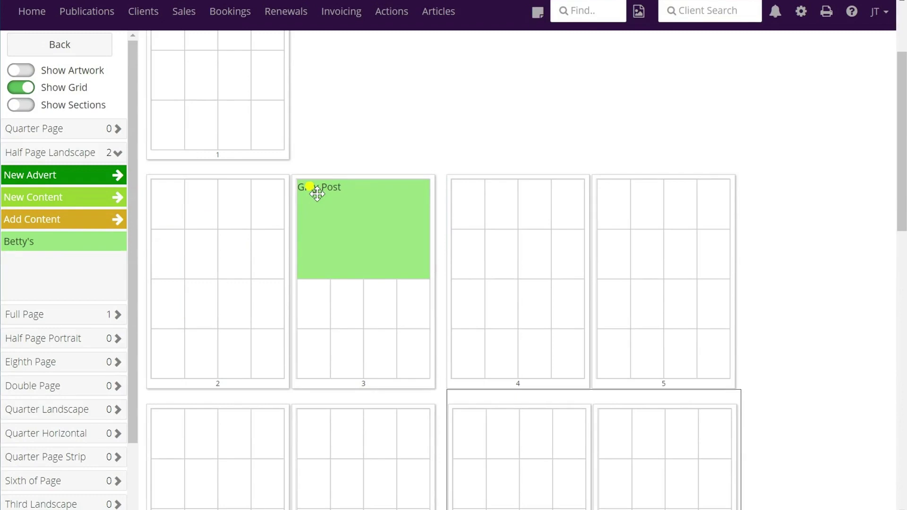
click(21, 70)
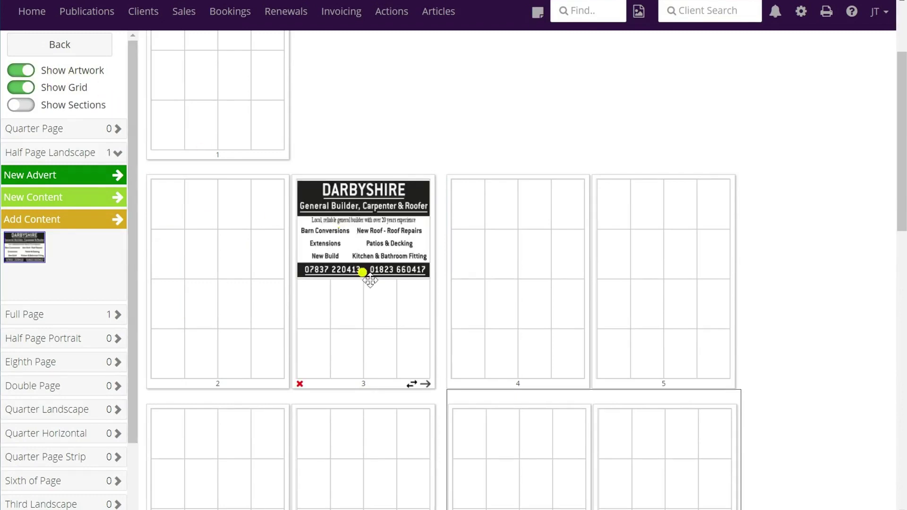
click(72, 46)
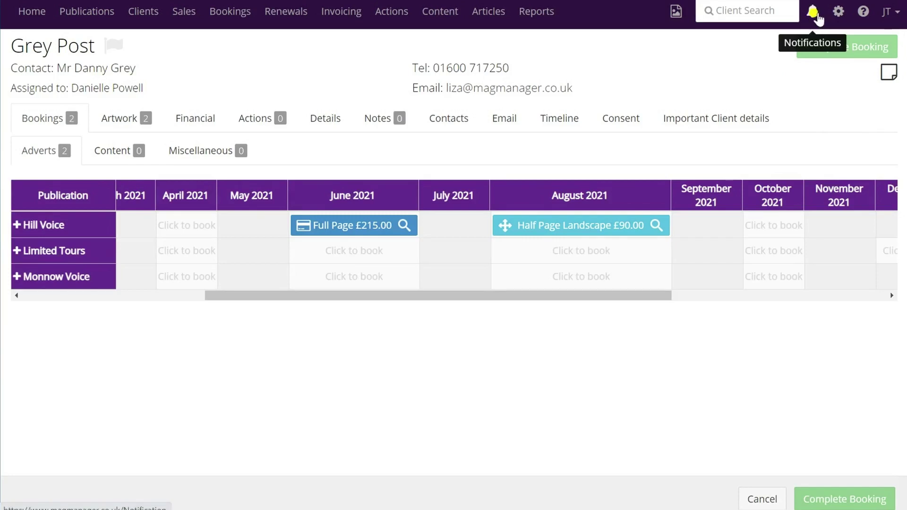
Open the 'Artwork approved' notification to view Grey Post's advert placed on August 2021 p. 3.
click(817, 14)
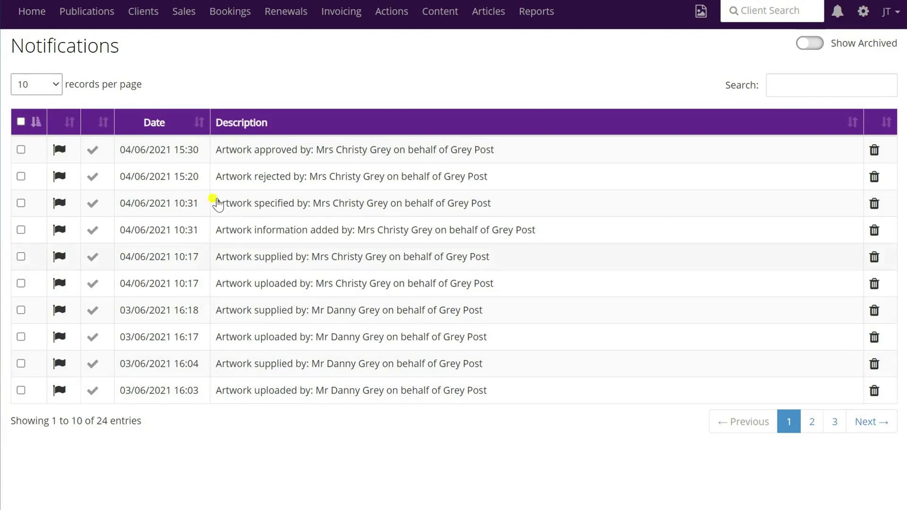
click(242, 153)
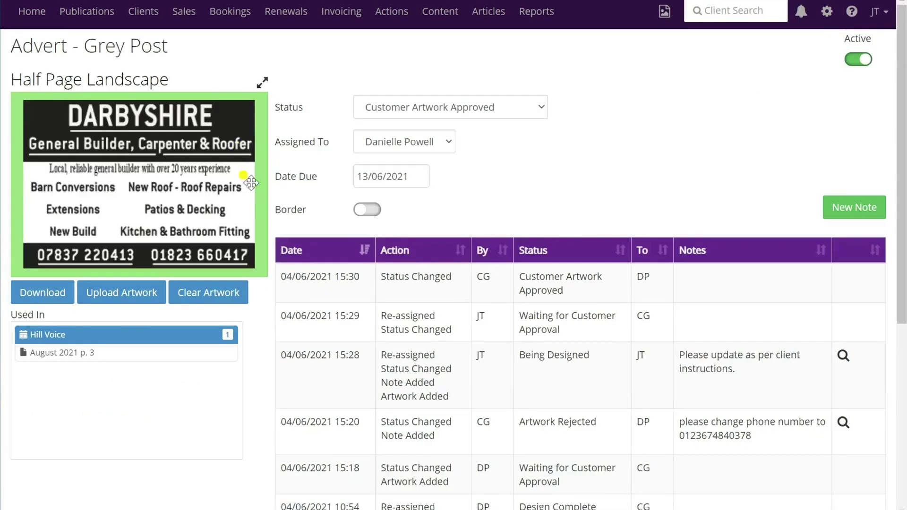
scroll(248, 434, down, 3)
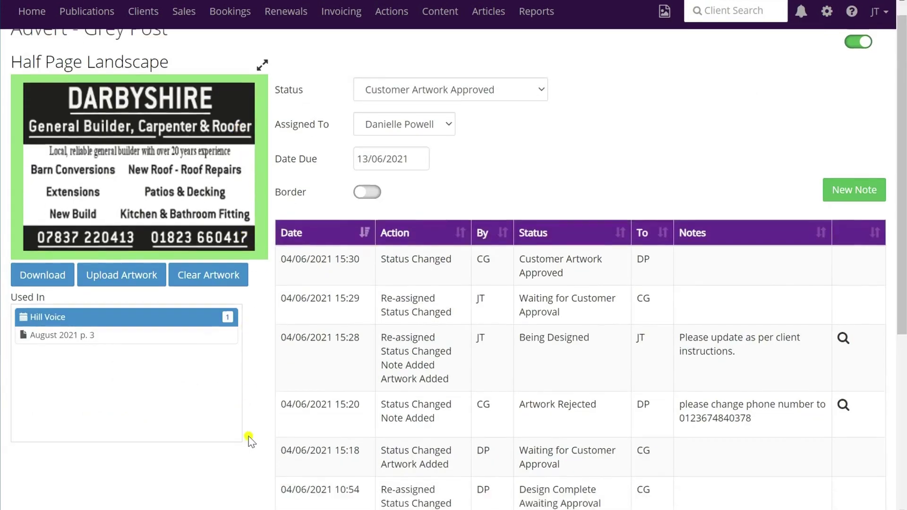
scroll(249, 437, up, 3)
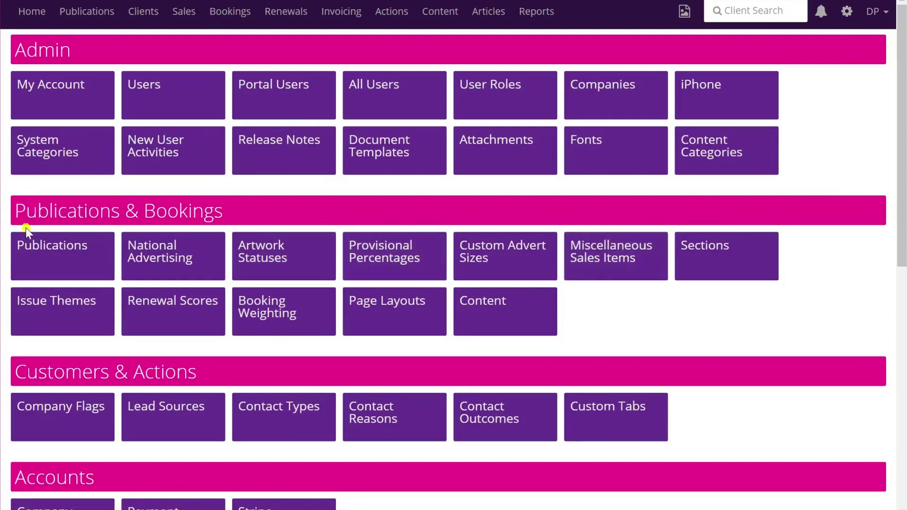
Open the Artwork Statuses list showing all 12 statuses and their flags.
click(298, 268)
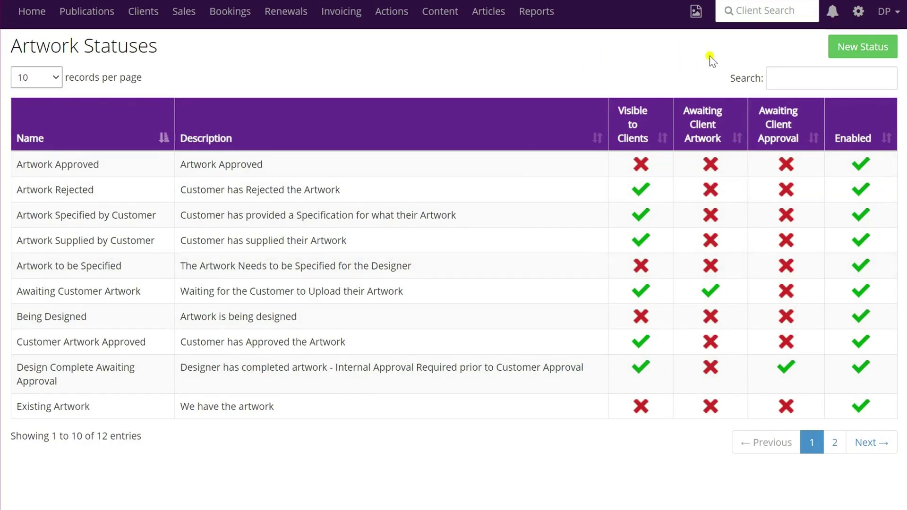
click(865, 48)
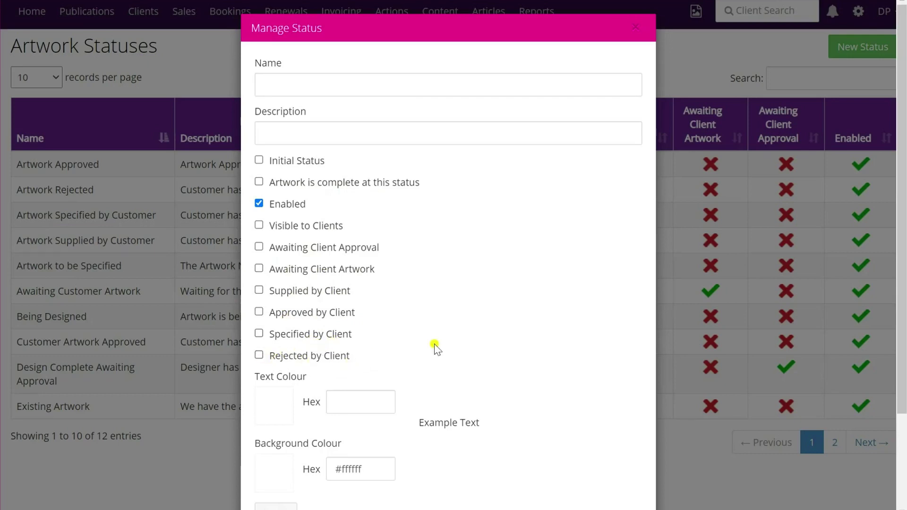
scroll(435, 348, down, 3)
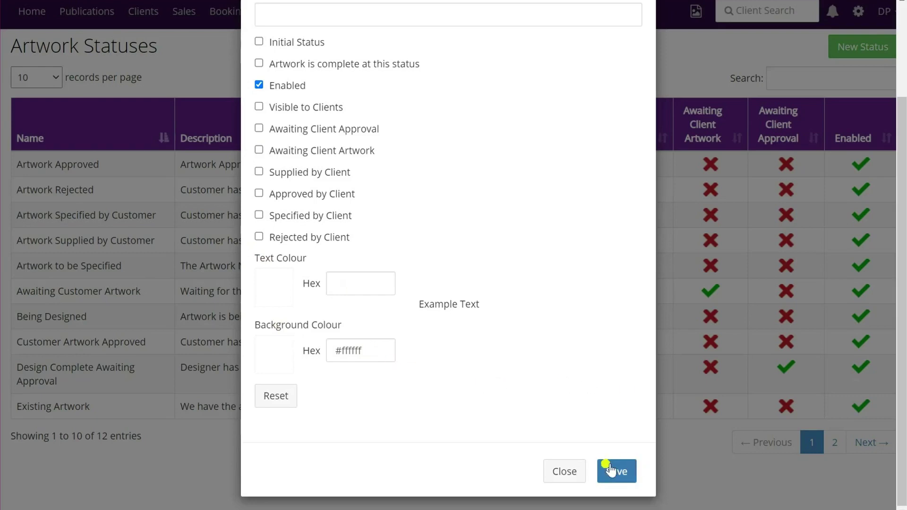
scroll(593, 397, up, 3)
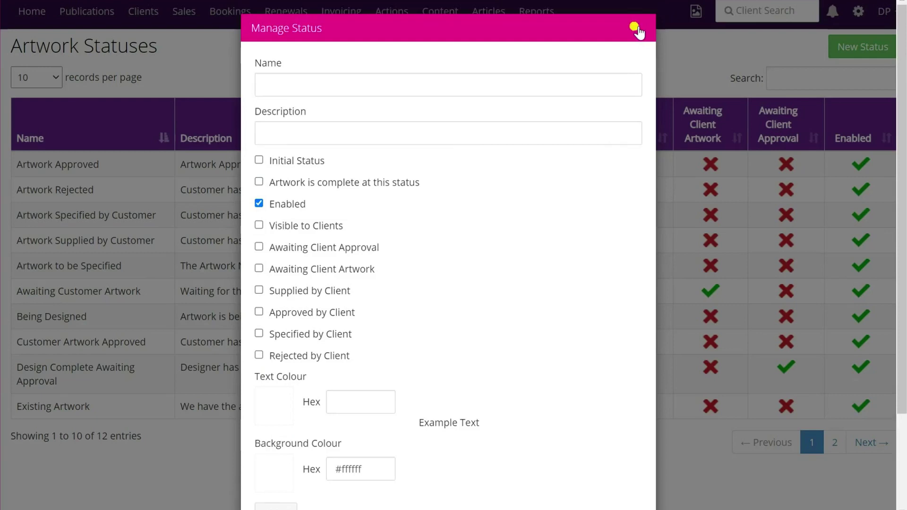
click(637, 29)
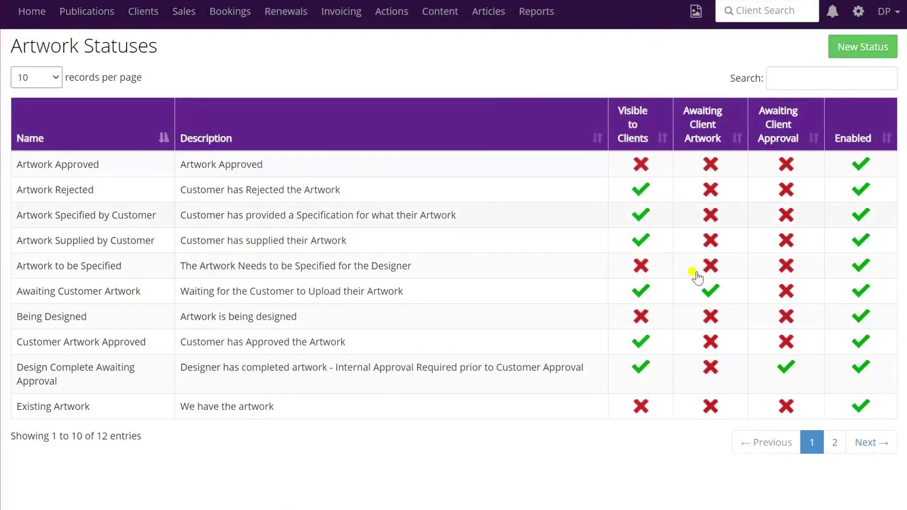